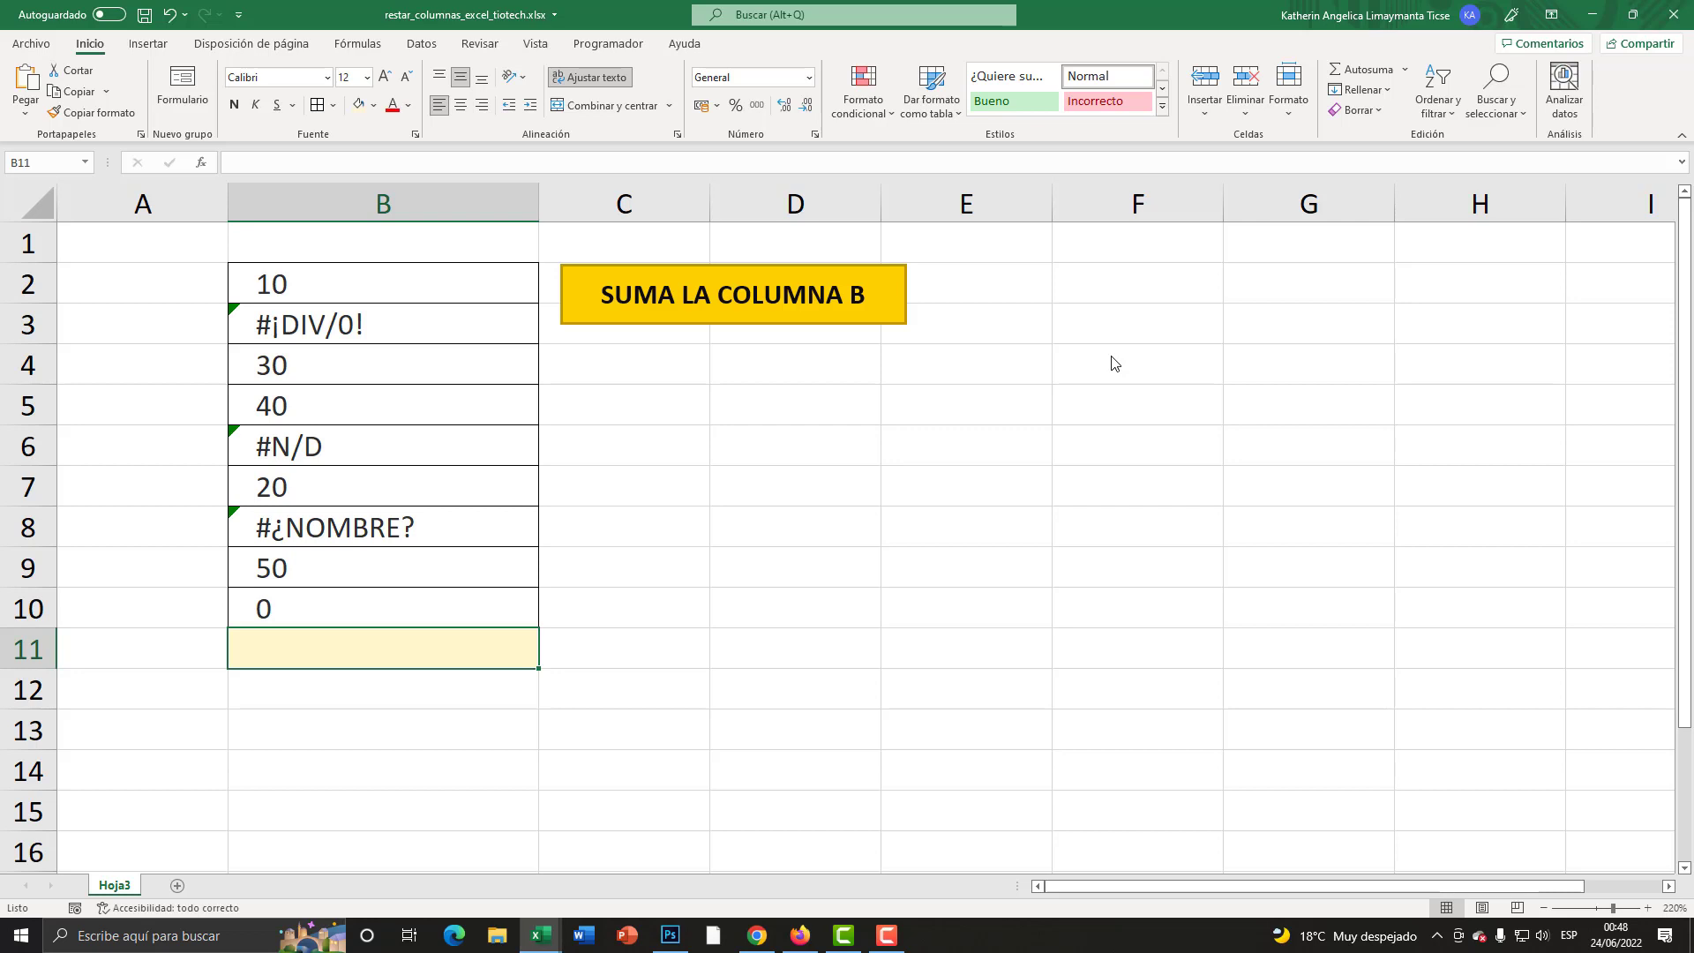
Check the formula behind the division error and highlight the column B values.
left_click(381, 307)
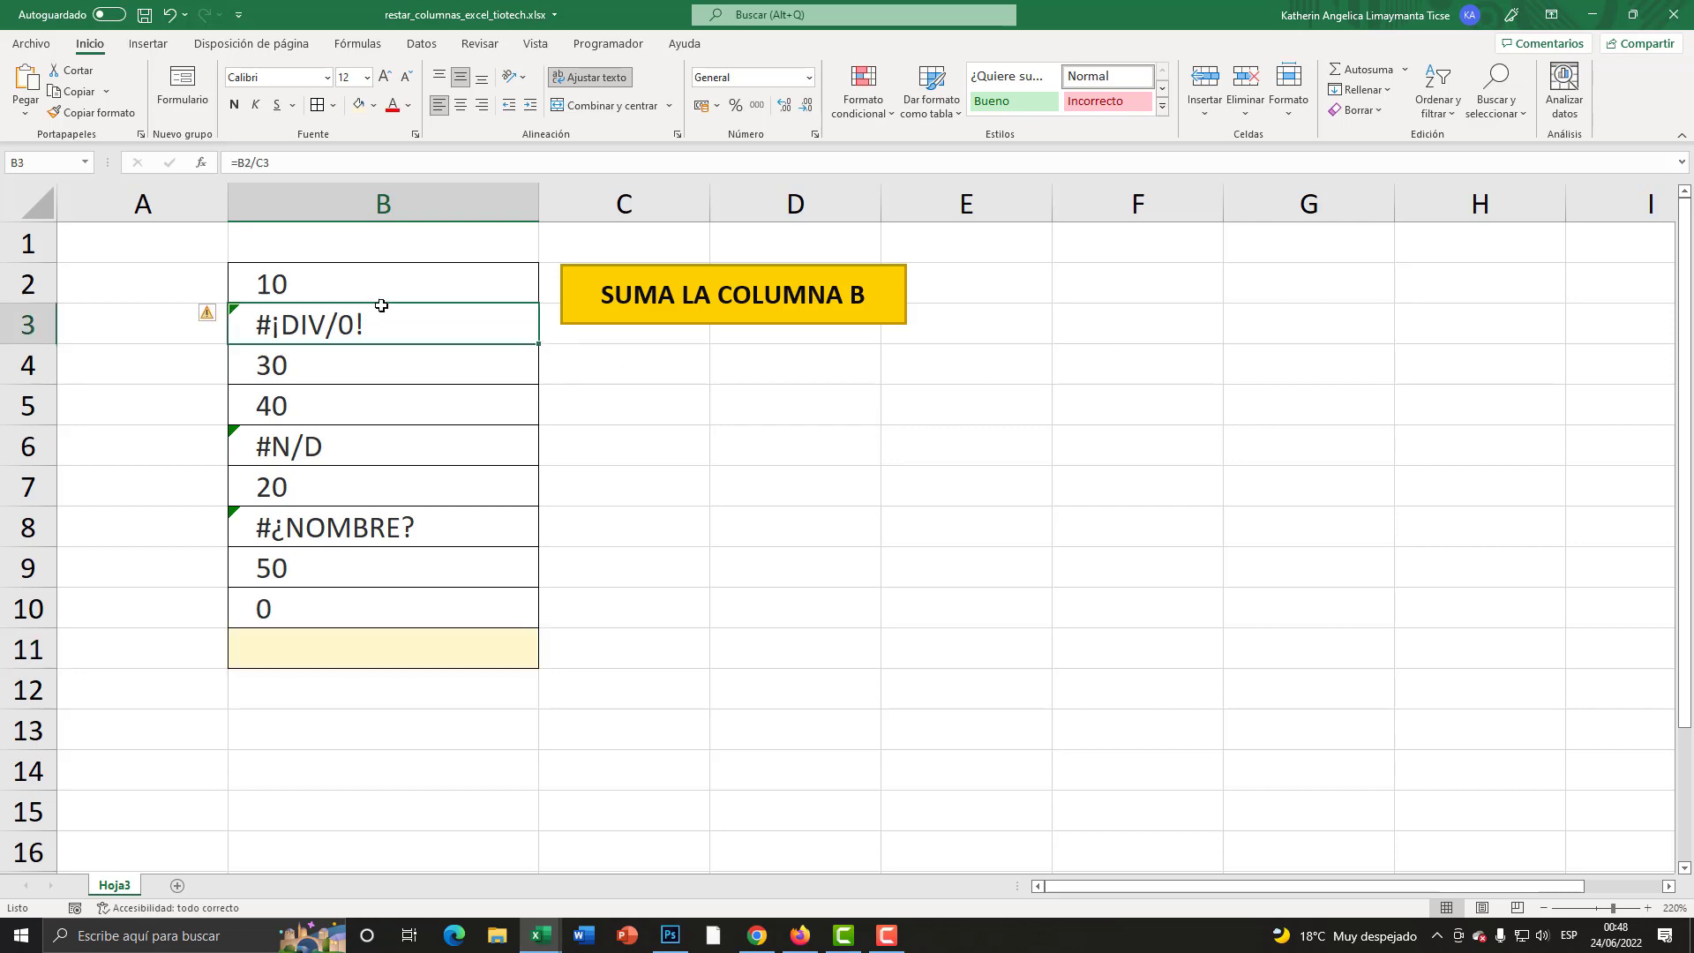
left_click_drag(382, 287, 338, 633)
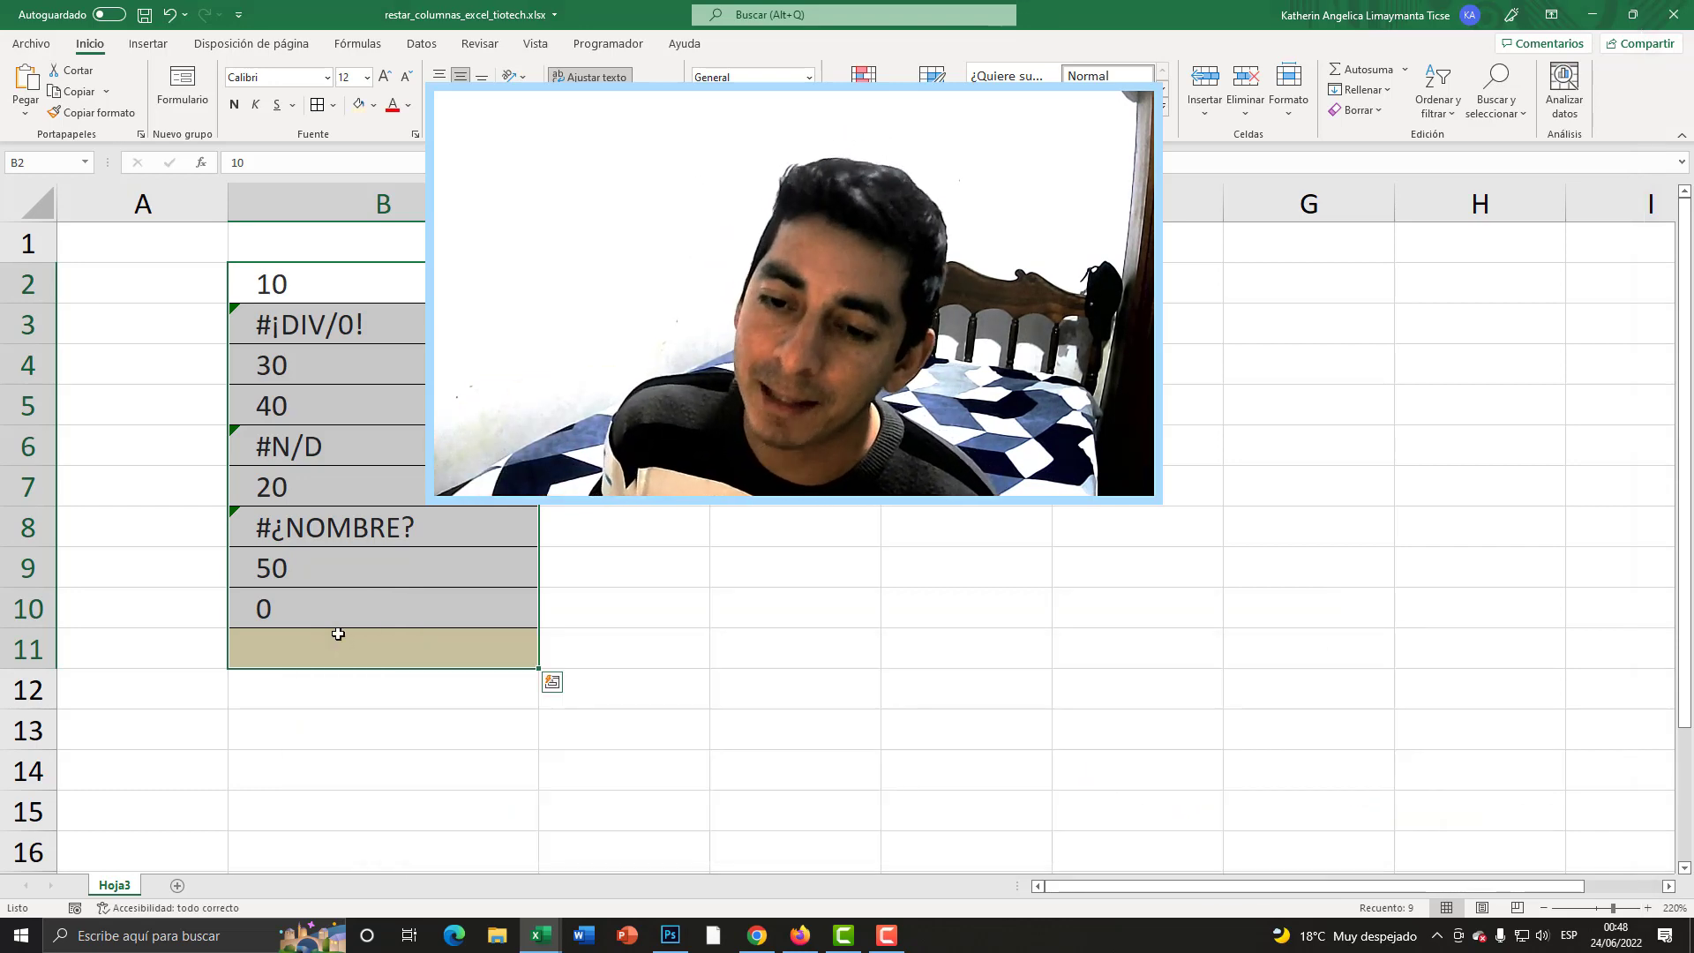
left_click(339, 491)
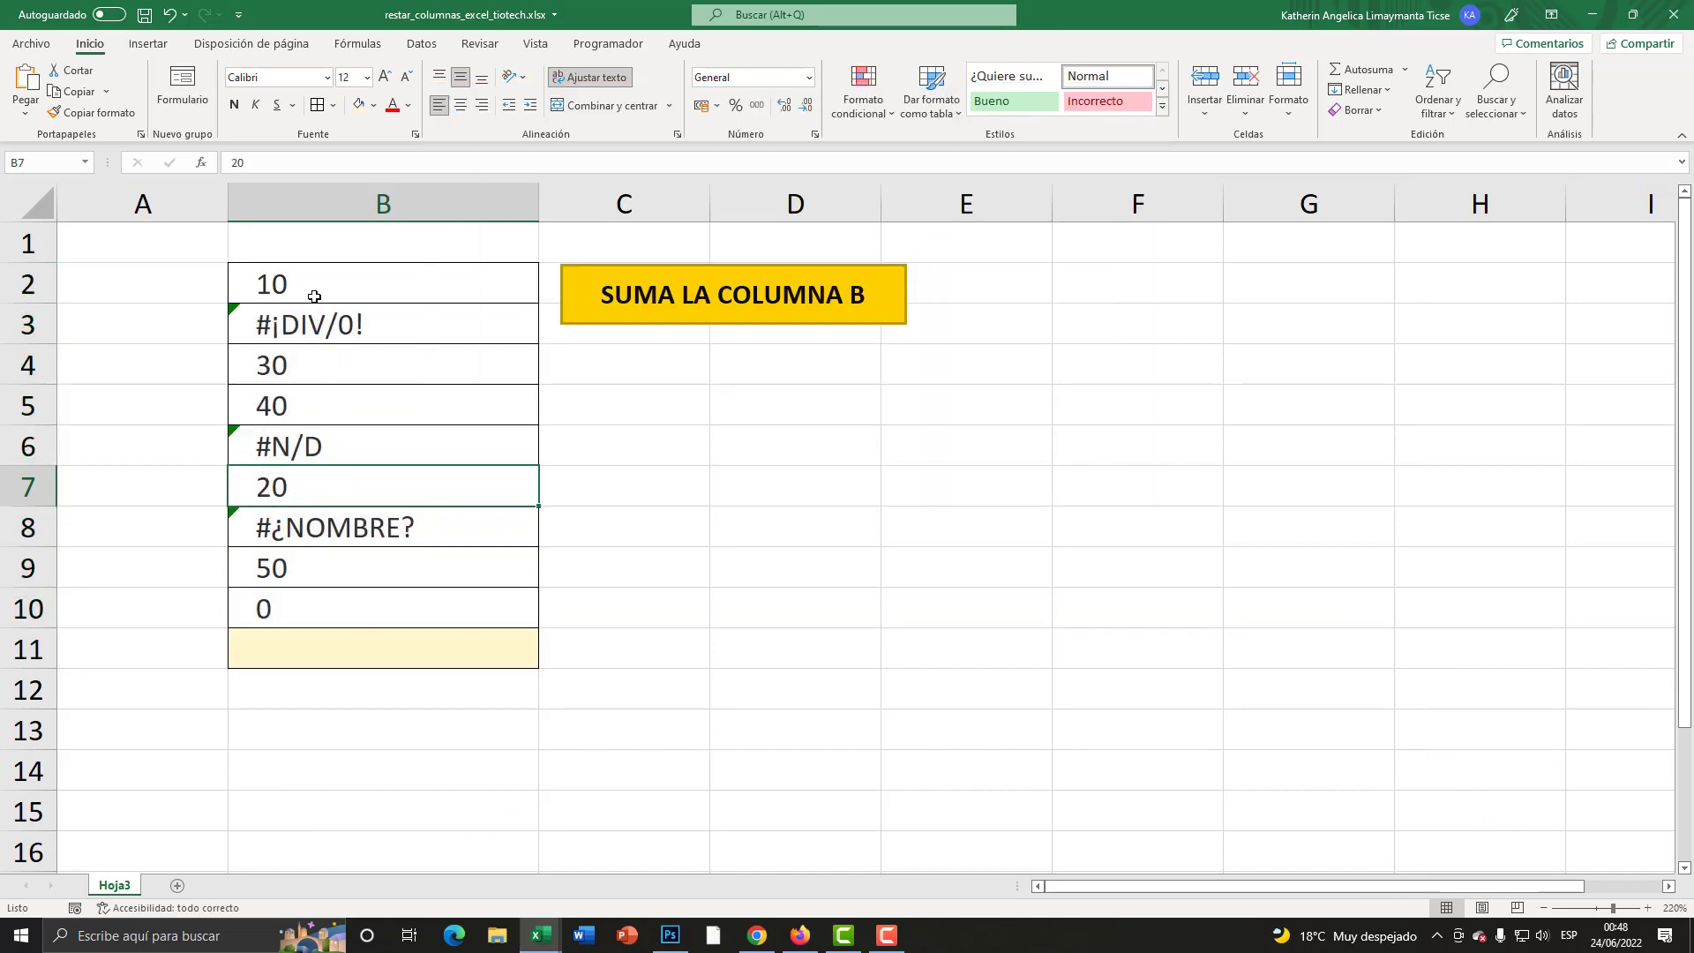
left_click_drag(314, 296, 315, 653)
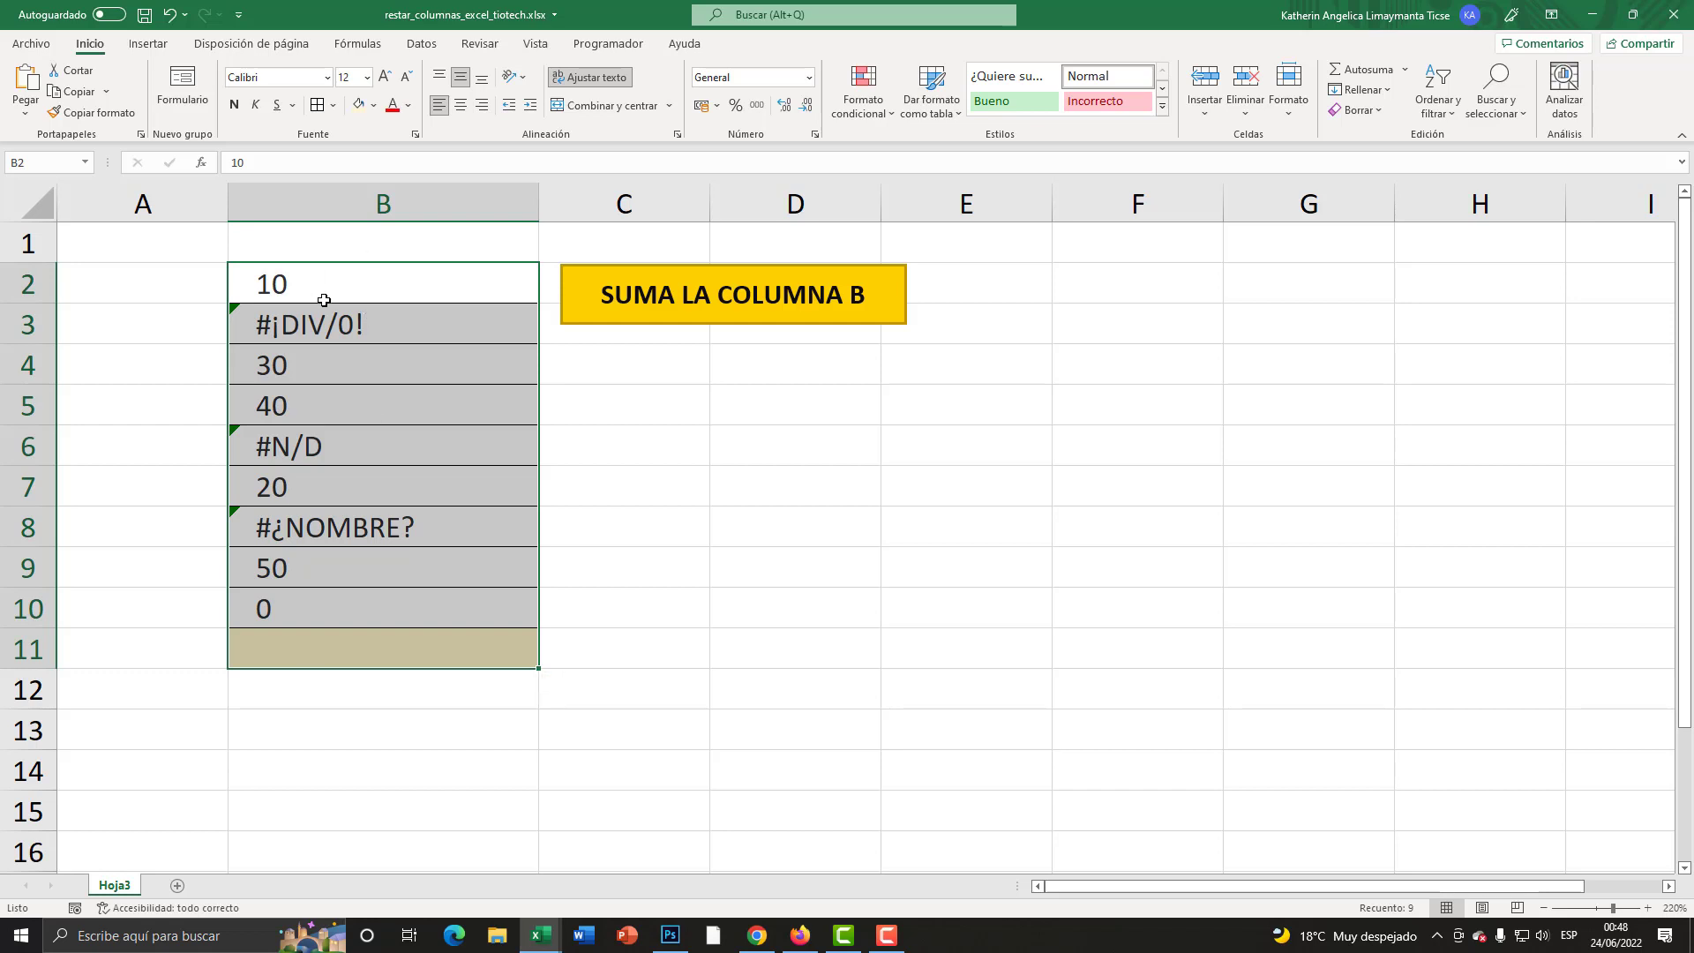
left_click_drag(335, 293, 363, 654)
Begin the formula =AGREGAR( in cell B11.
left_click(363, 653)
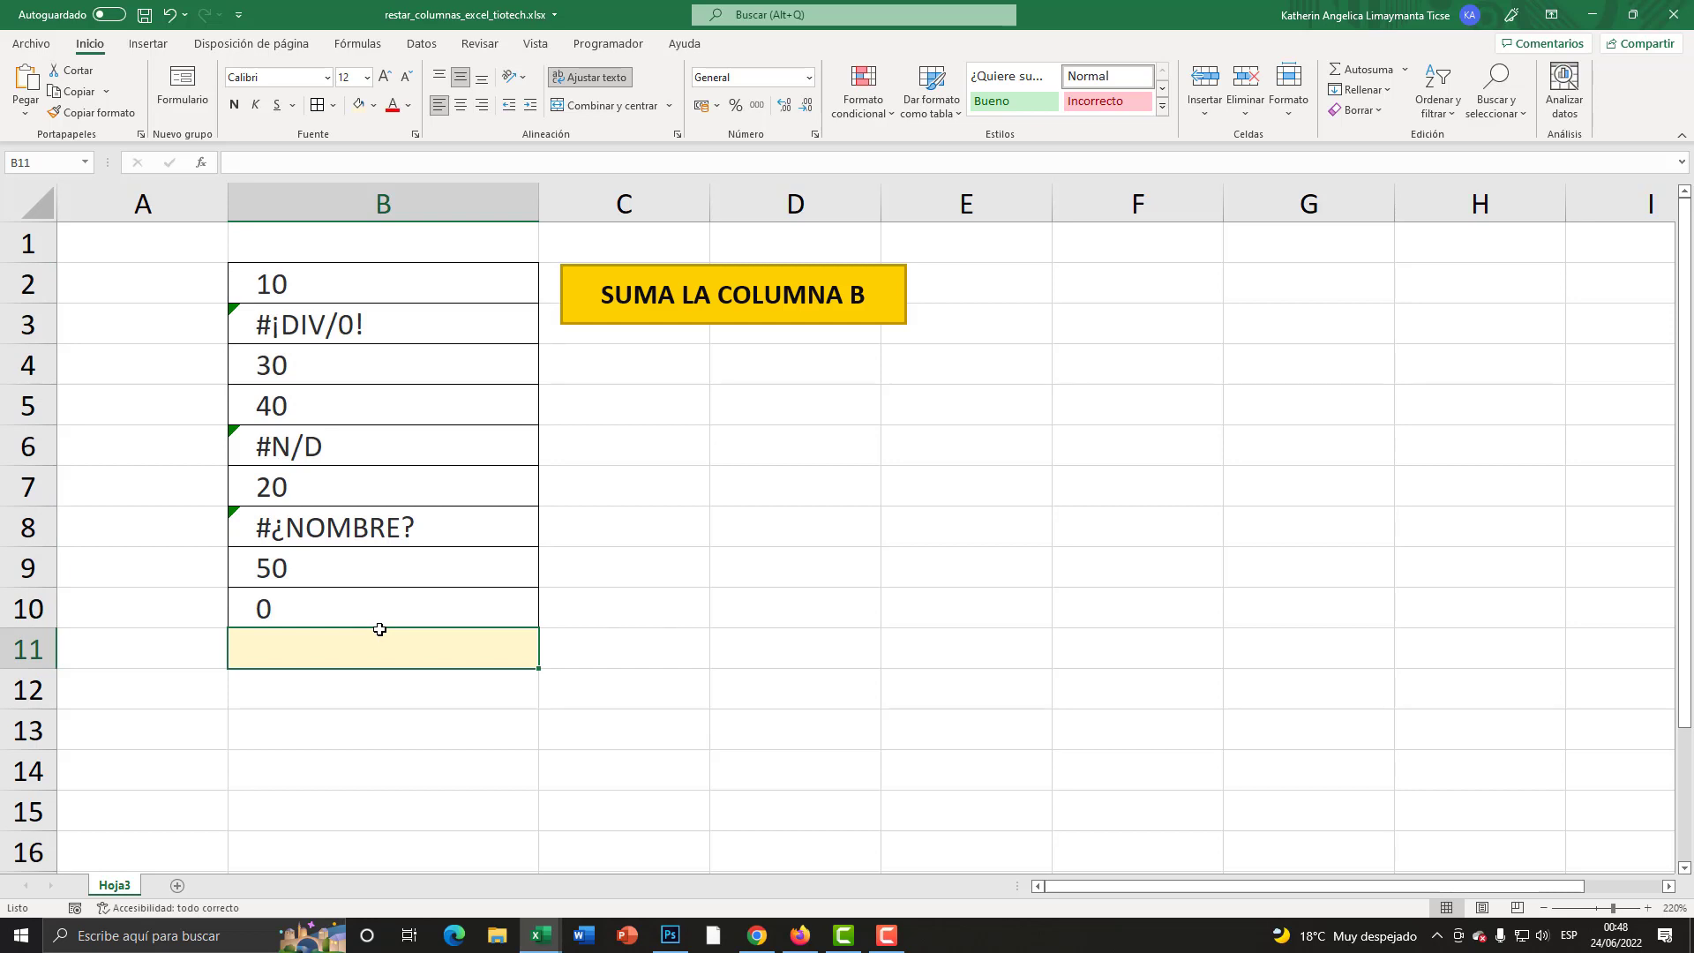
type("=")
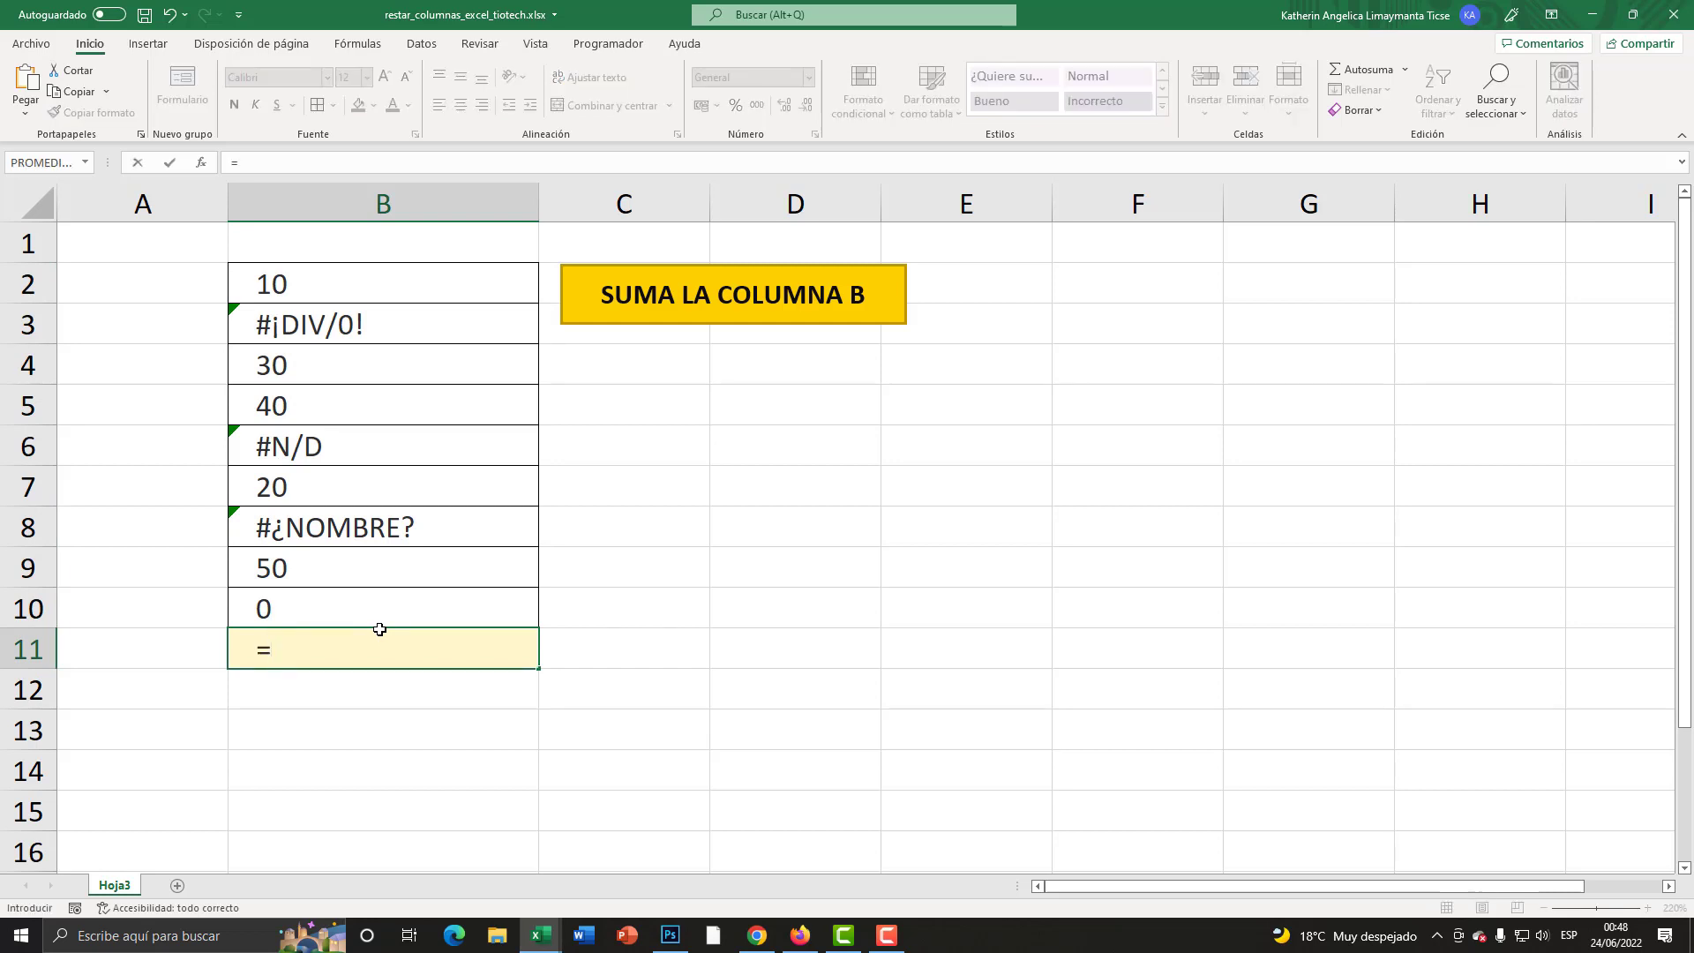
type("AGREGAR")
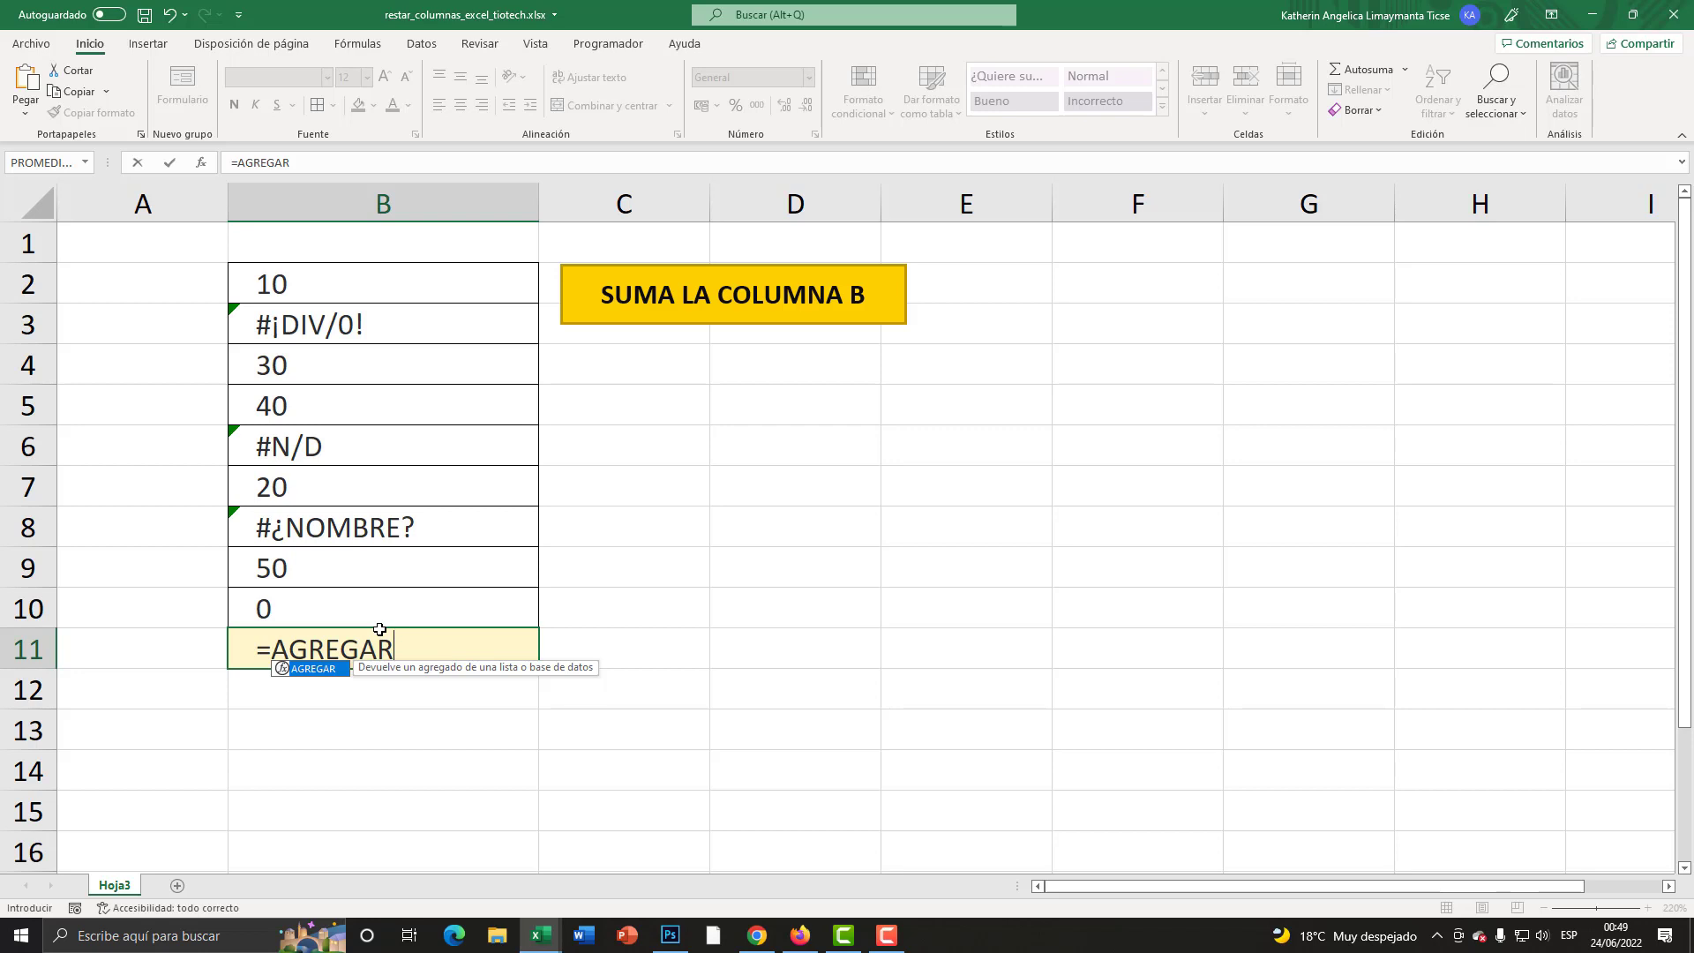
type("(")
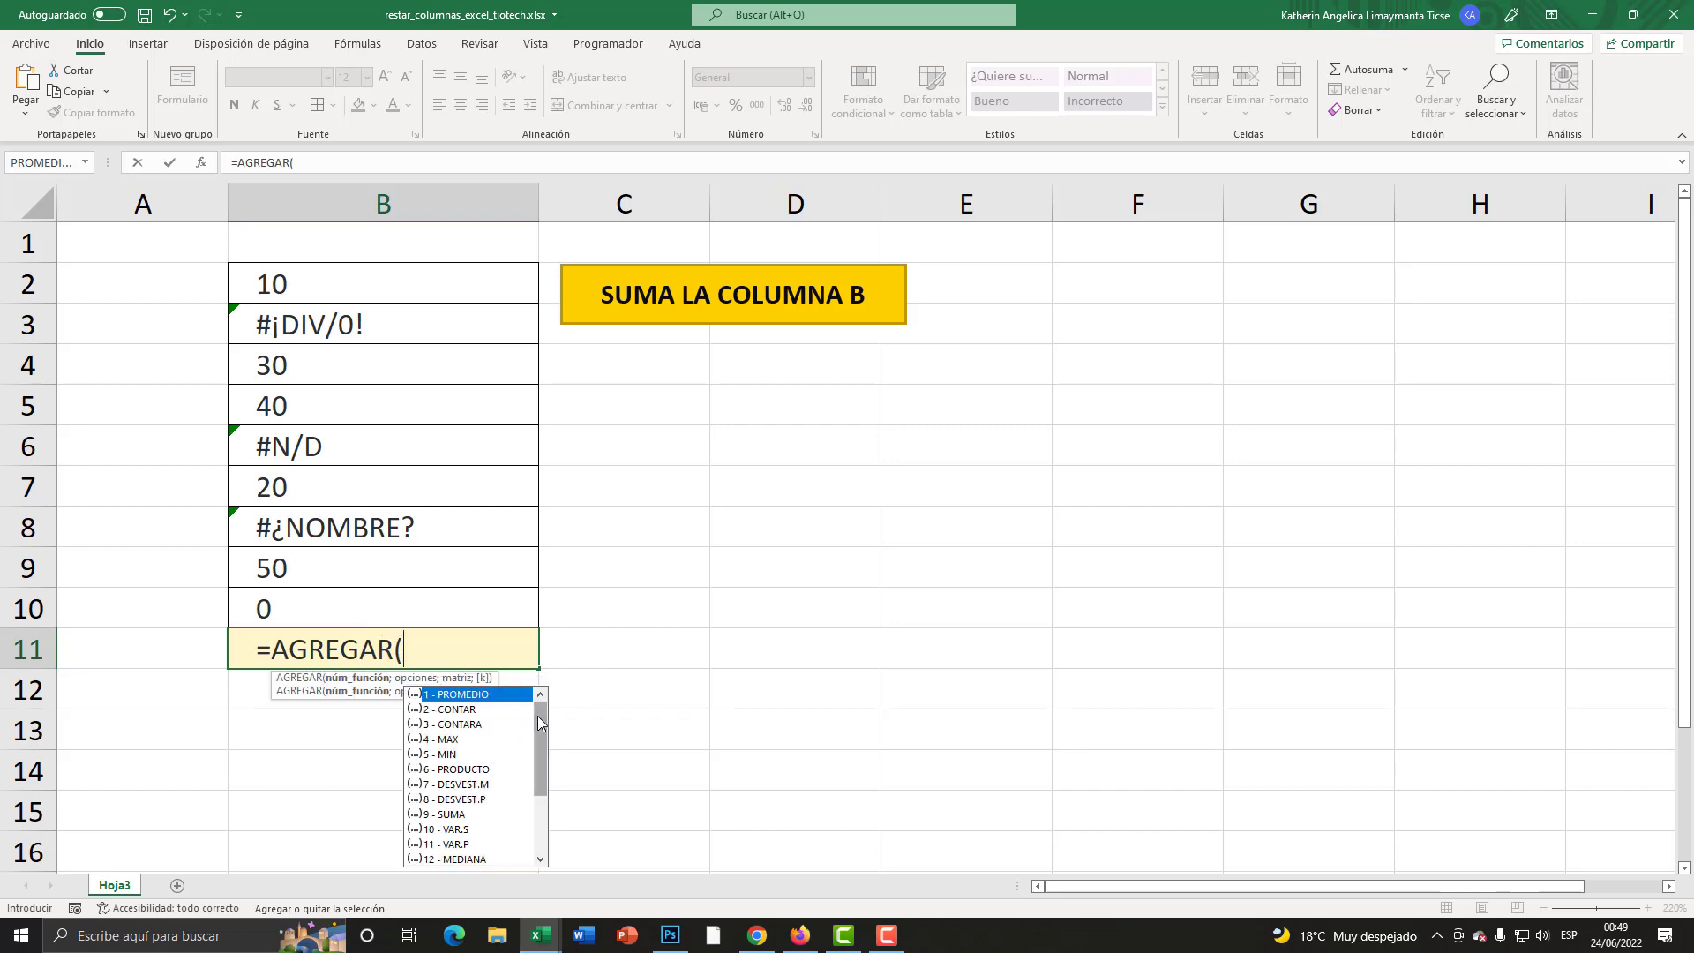
Bring back the AGREGAR function-number list in B11 by retyping the opening parenthesis.
scroll(521, 733, "down", 1)
scroll(530, 745, "up", 1)
key("super+plus")
key("BackSpace")
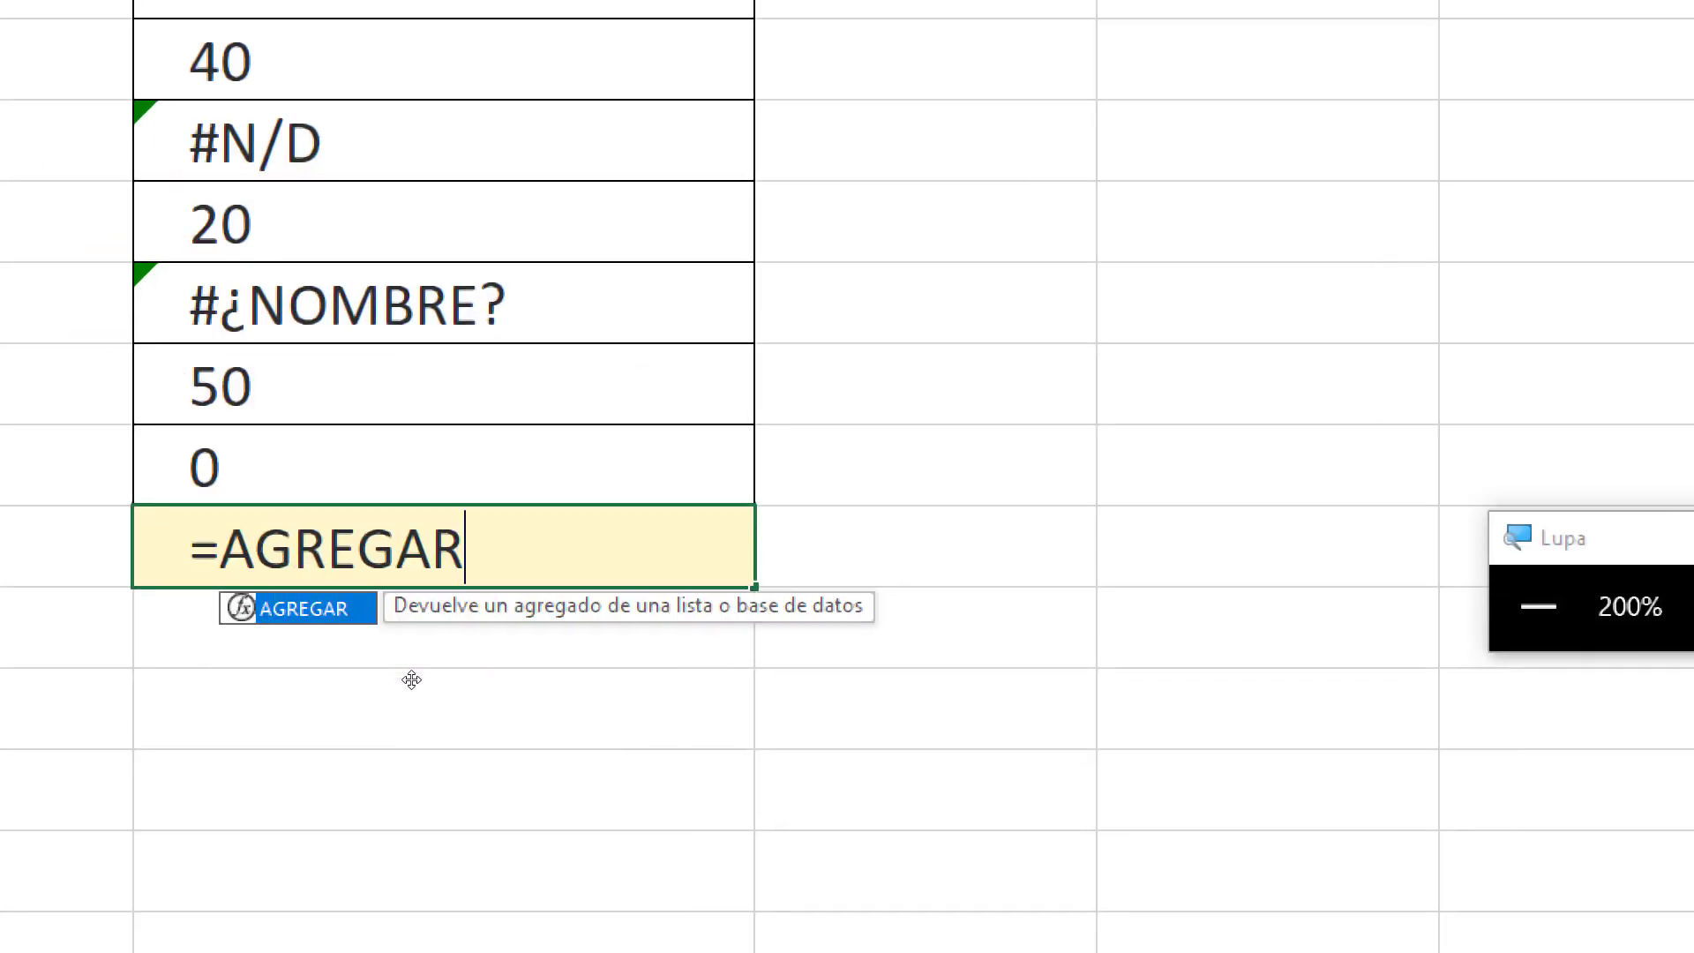
type("(")
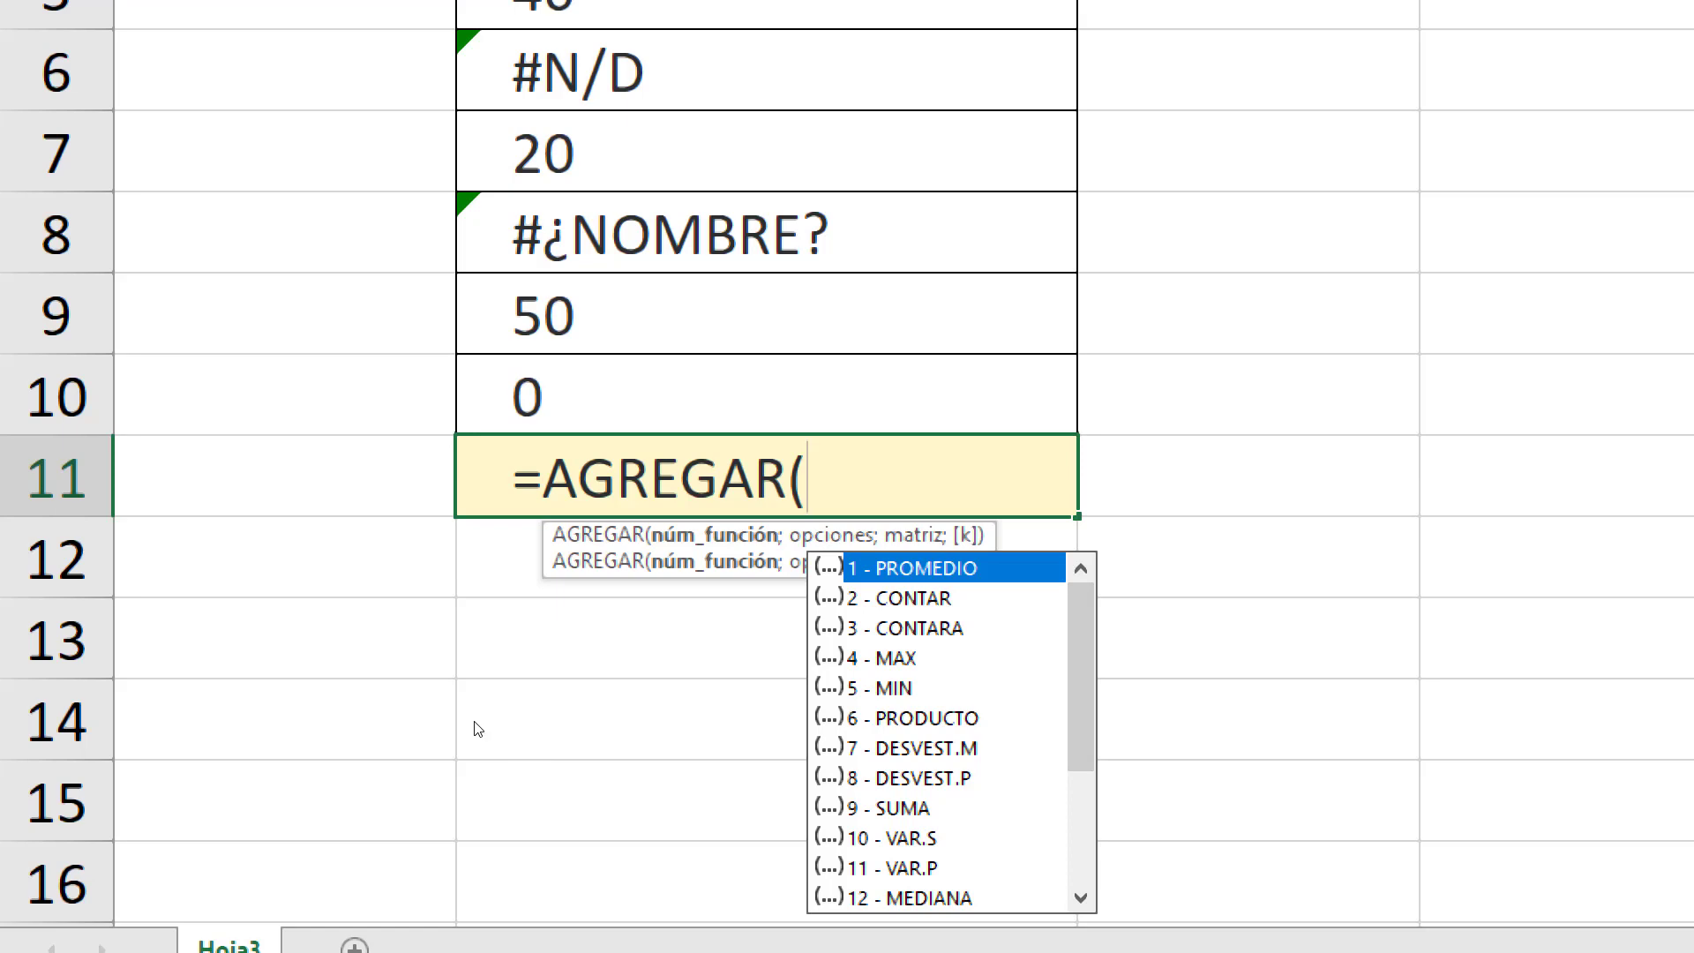
Choose function 9 (SUMA) and add the ';' separator before the options argument.
scroll(542, 747, "down", 1)
scroll(542, 748, "down", 1)
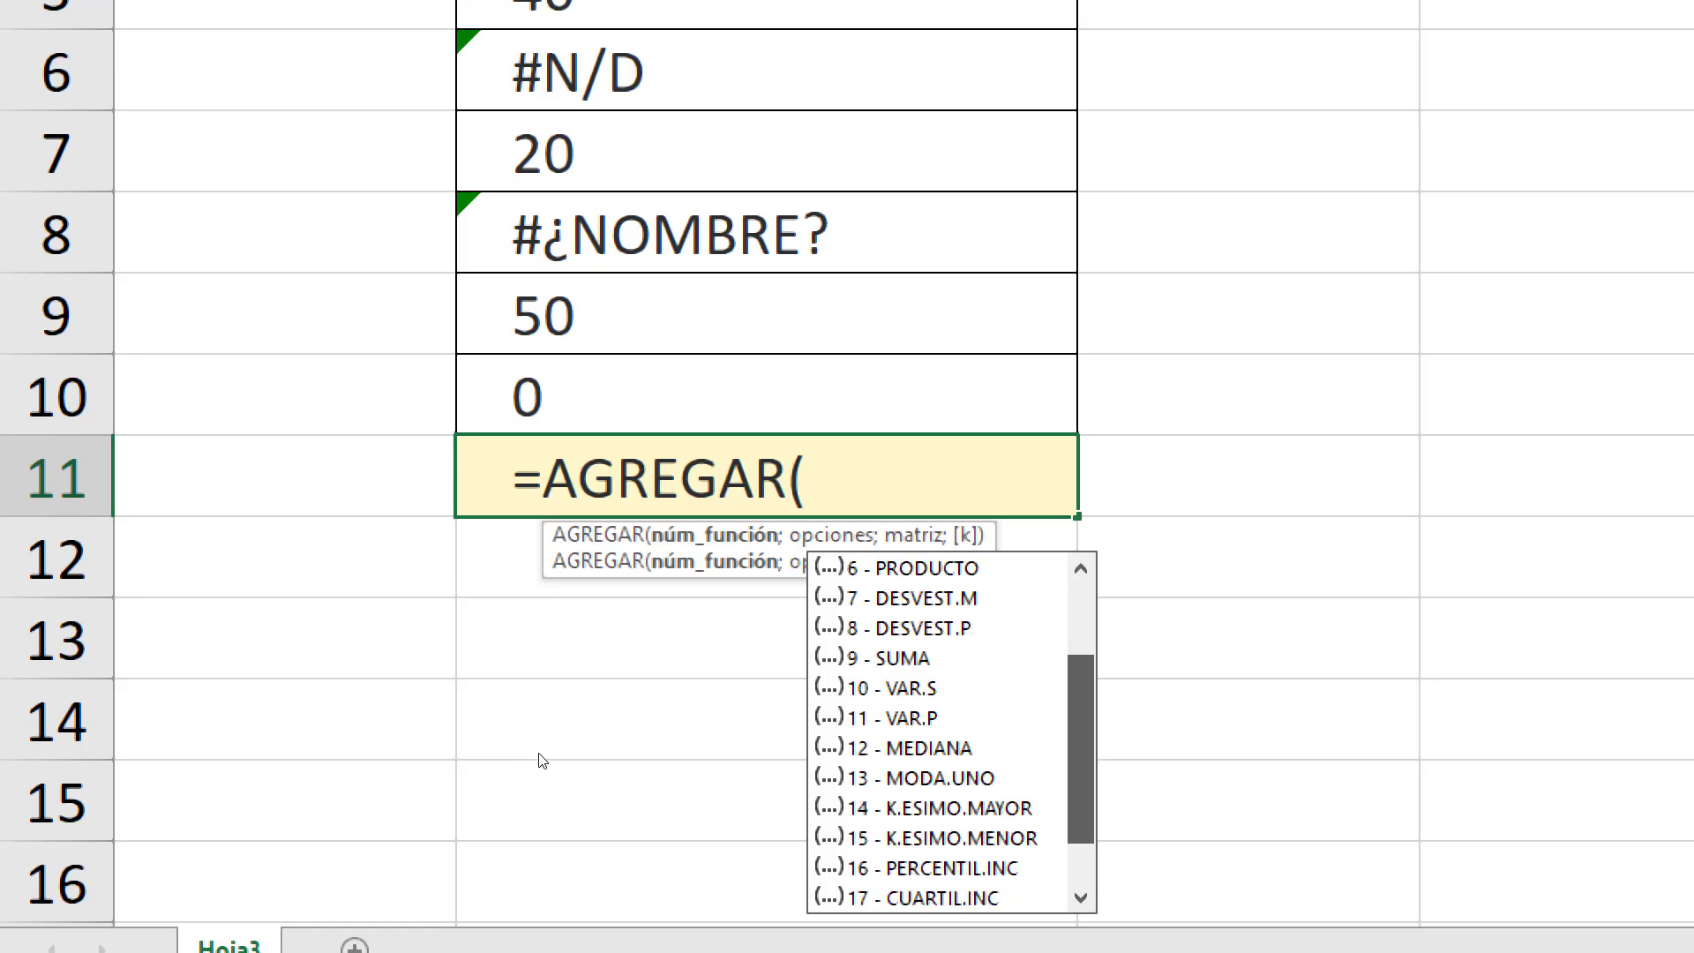
key("Down")
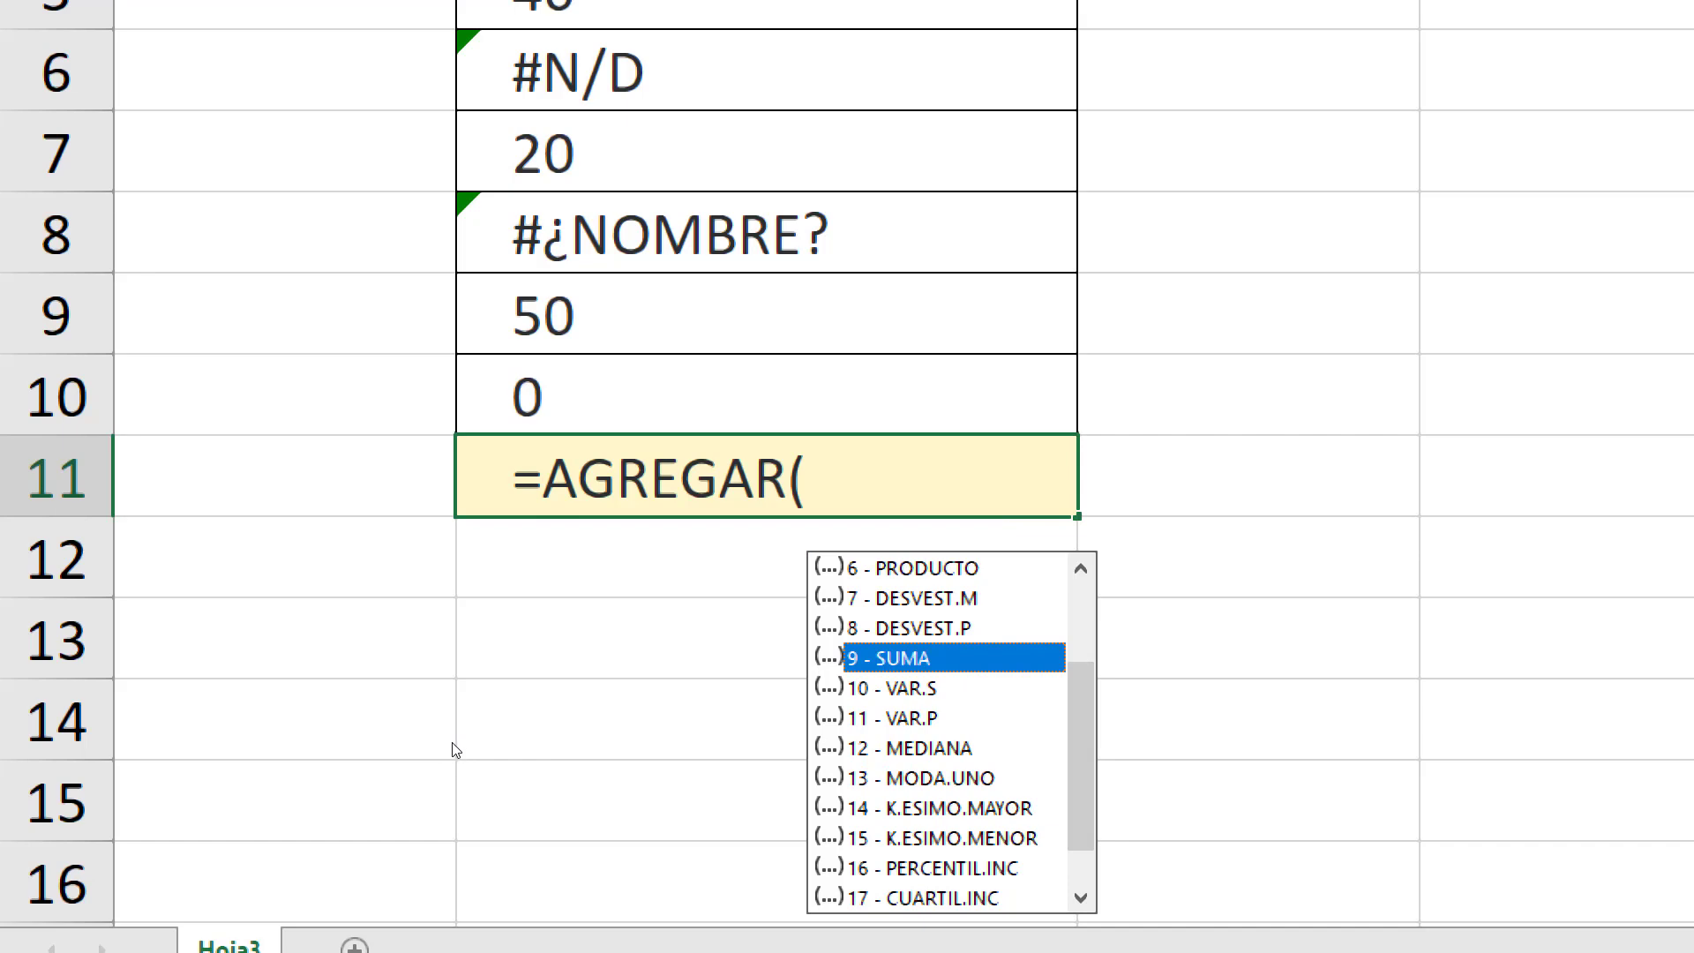
key("Tab")
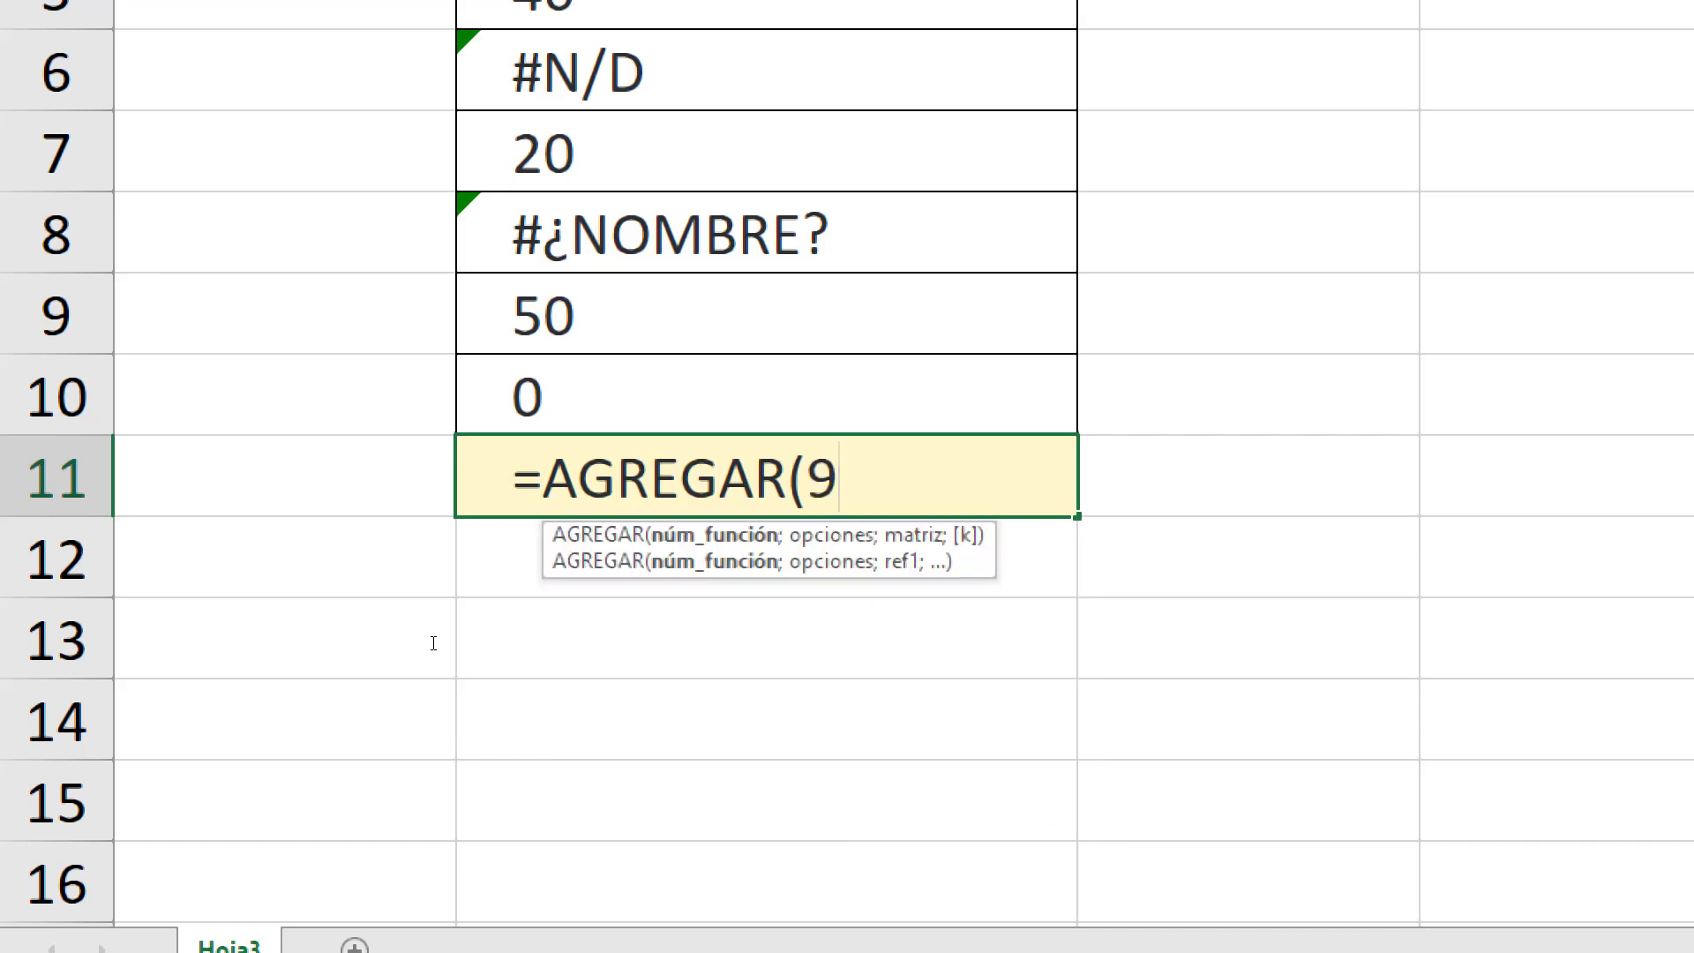
type(";")
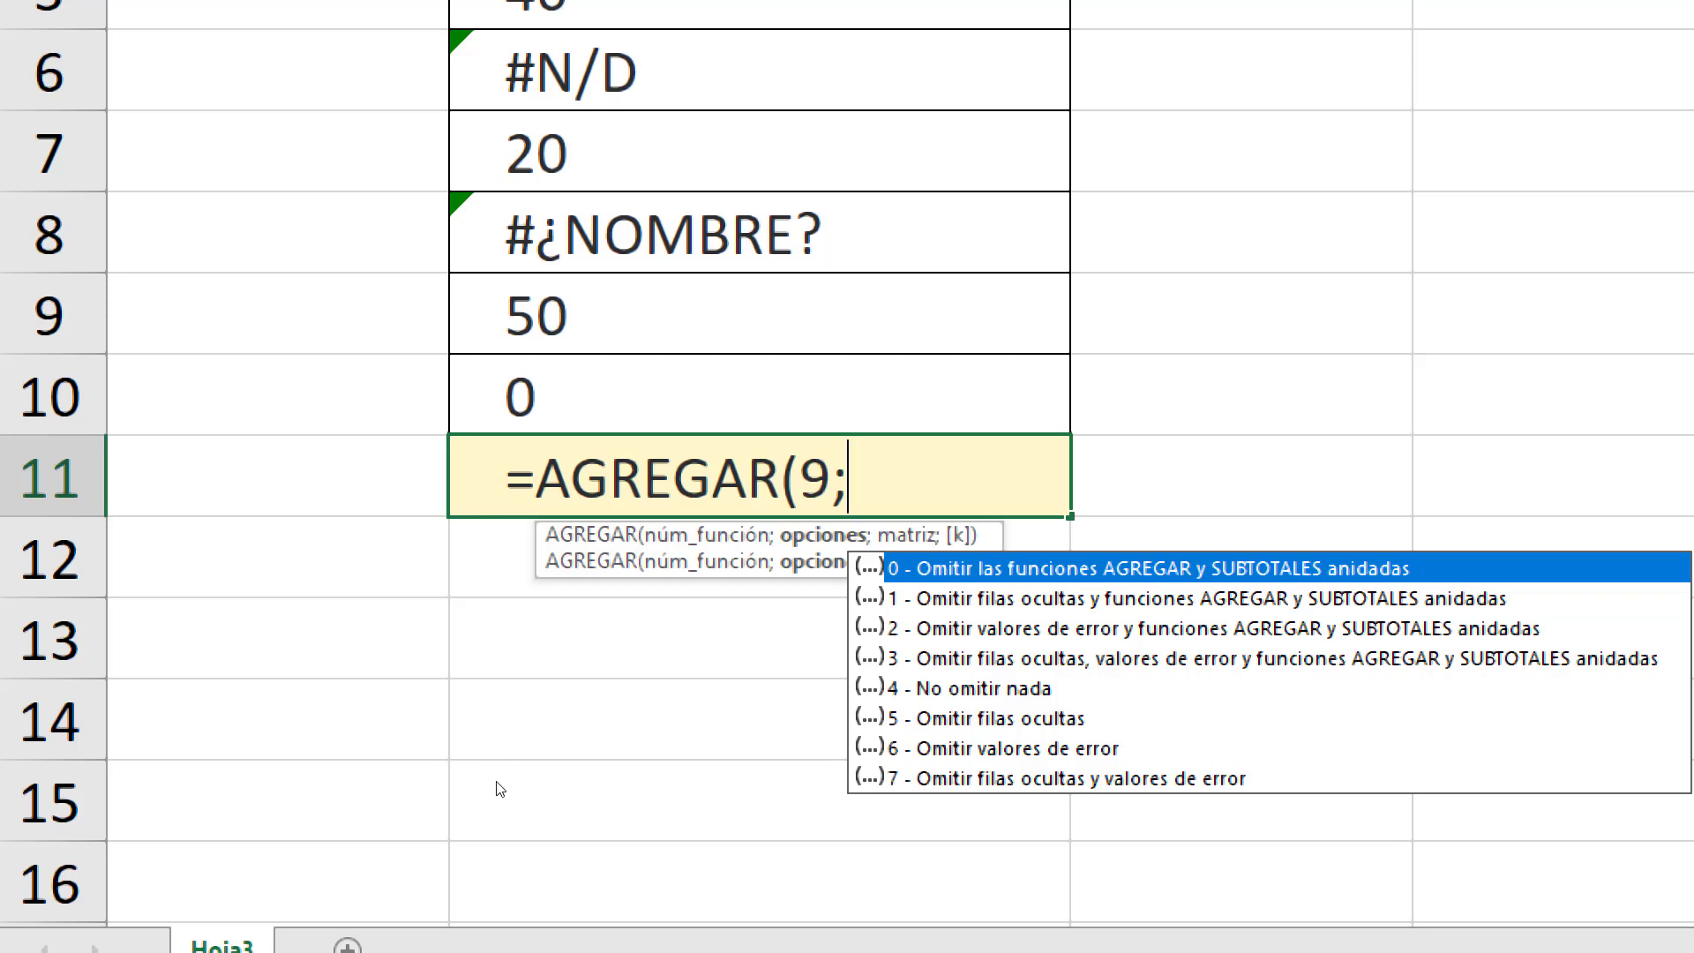
Set the AGREGAR option to 6, ignore error values, followed by a ';' separator.
key("Down")
key("Down")
key("Down")
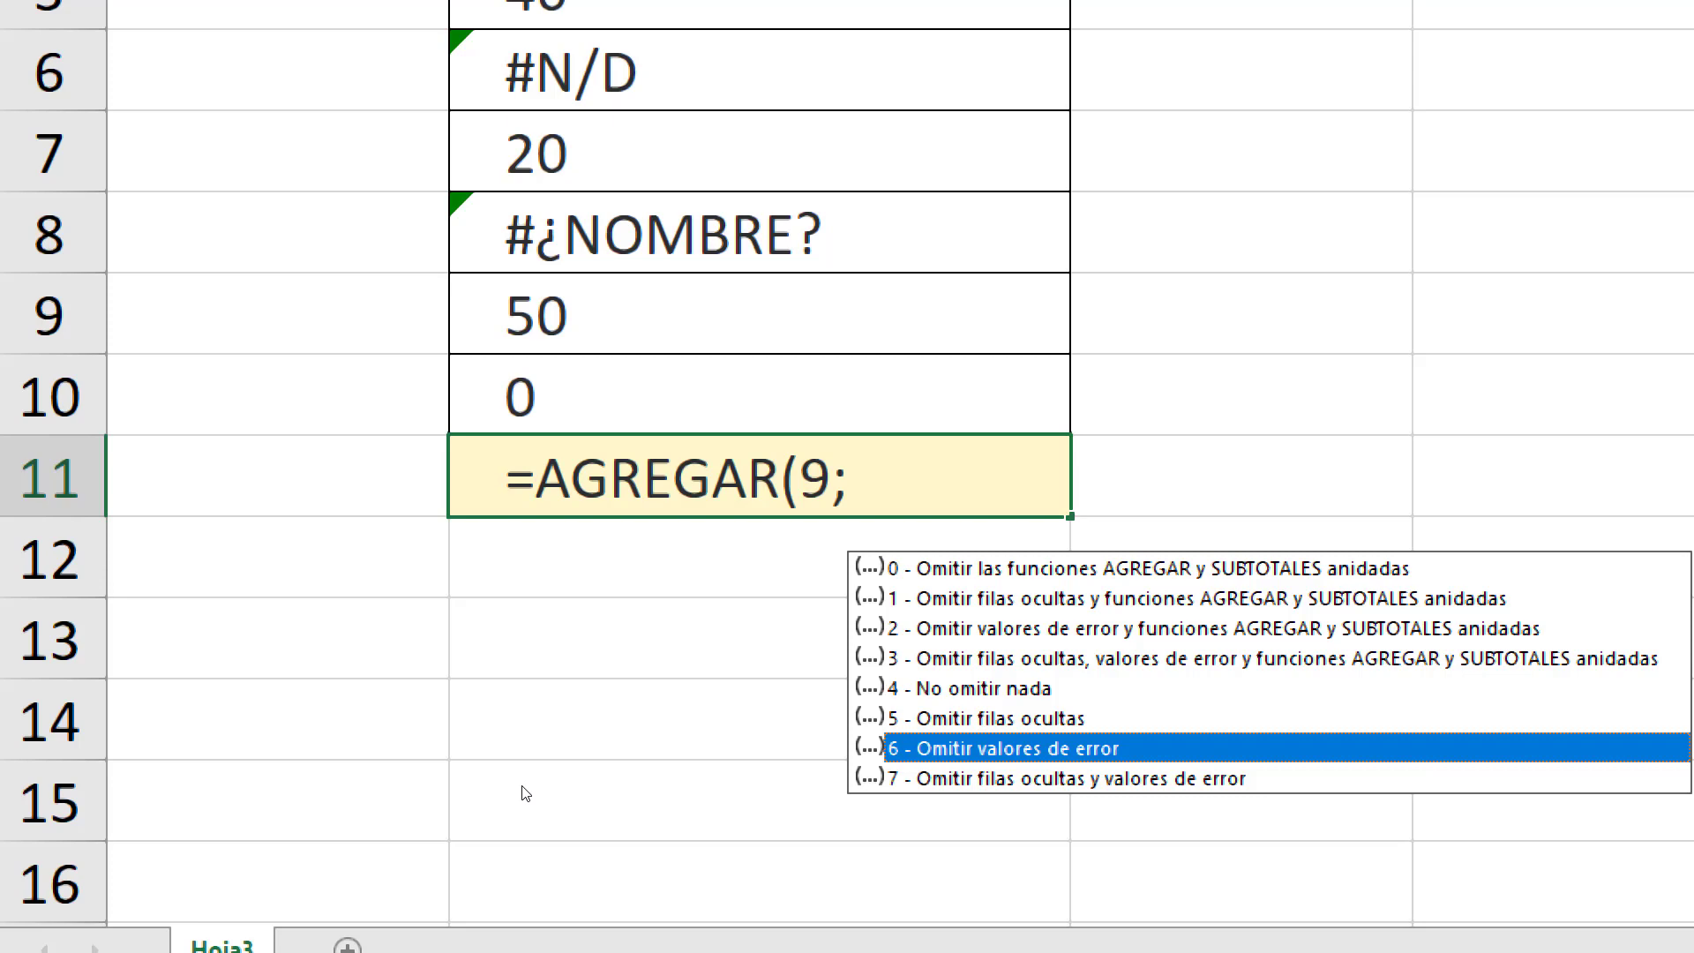
key("Up")
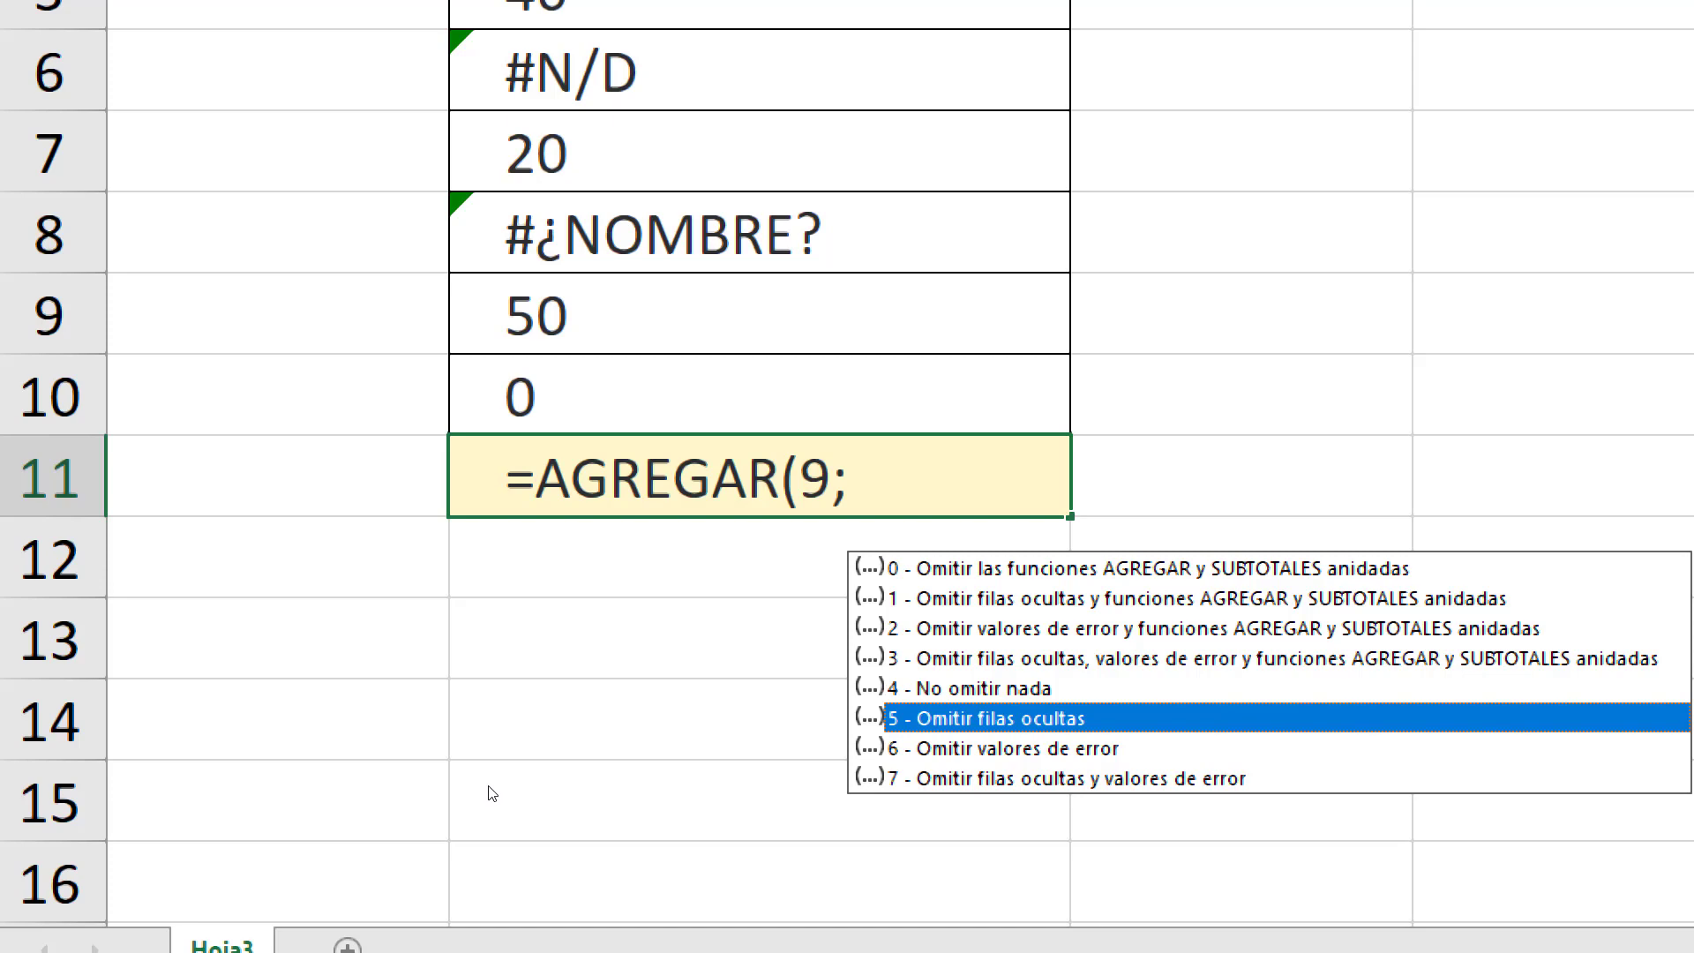
key("Down")
key("Tab")
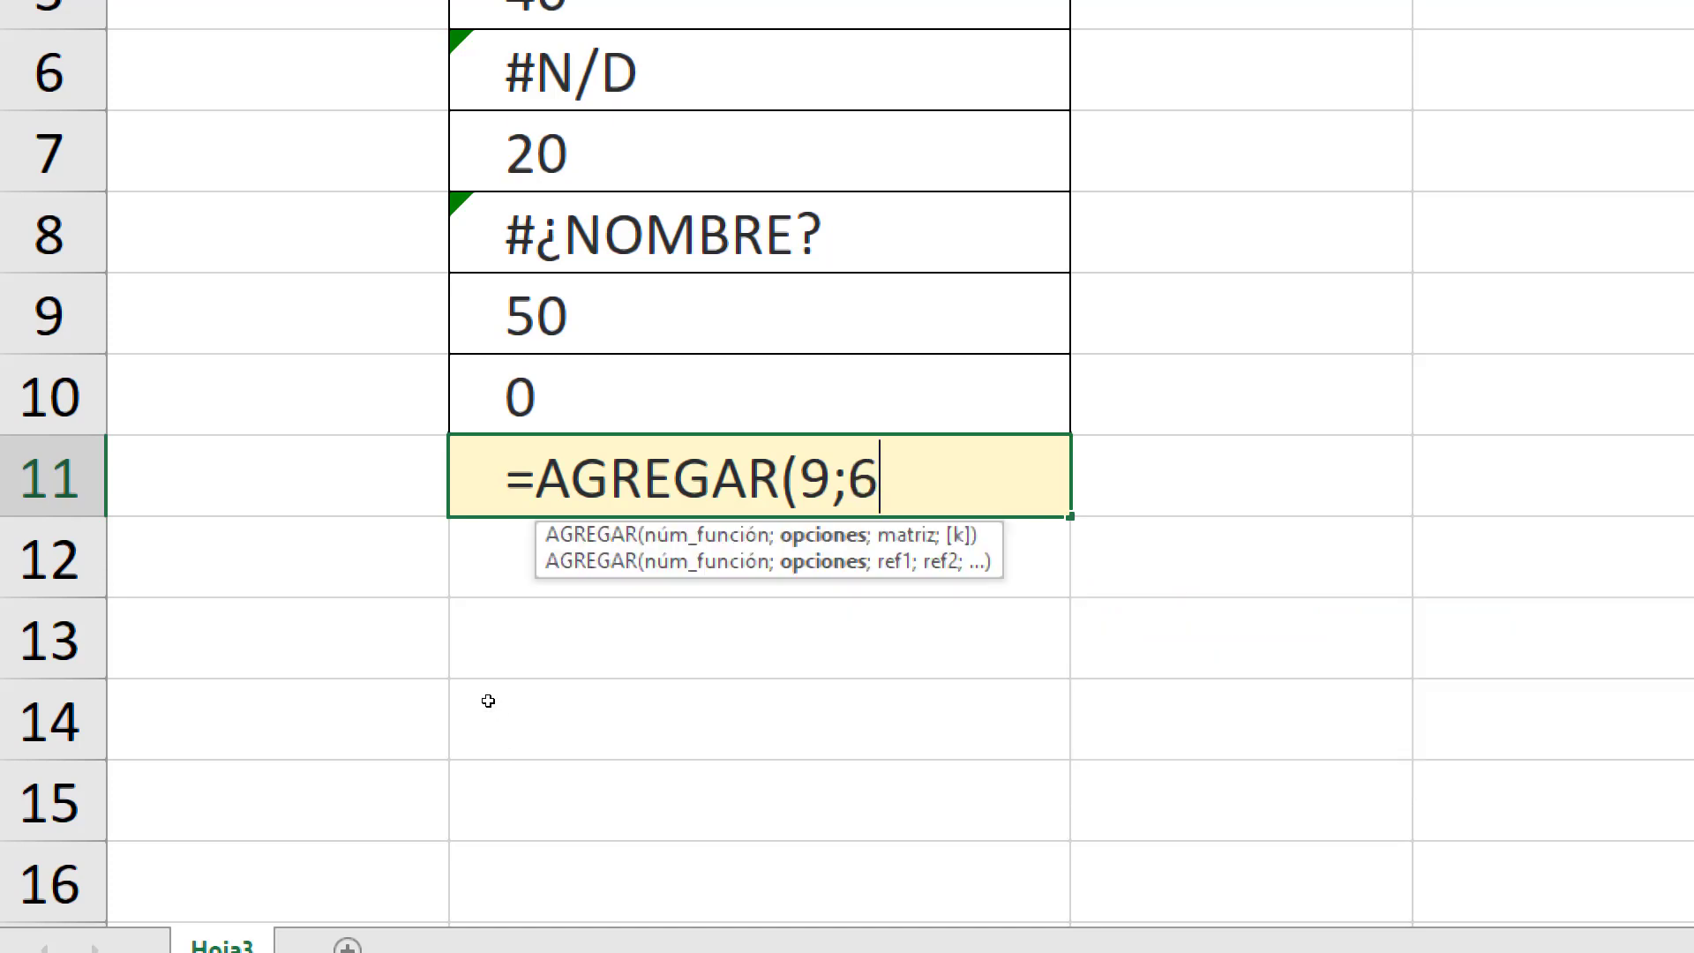
type(";")
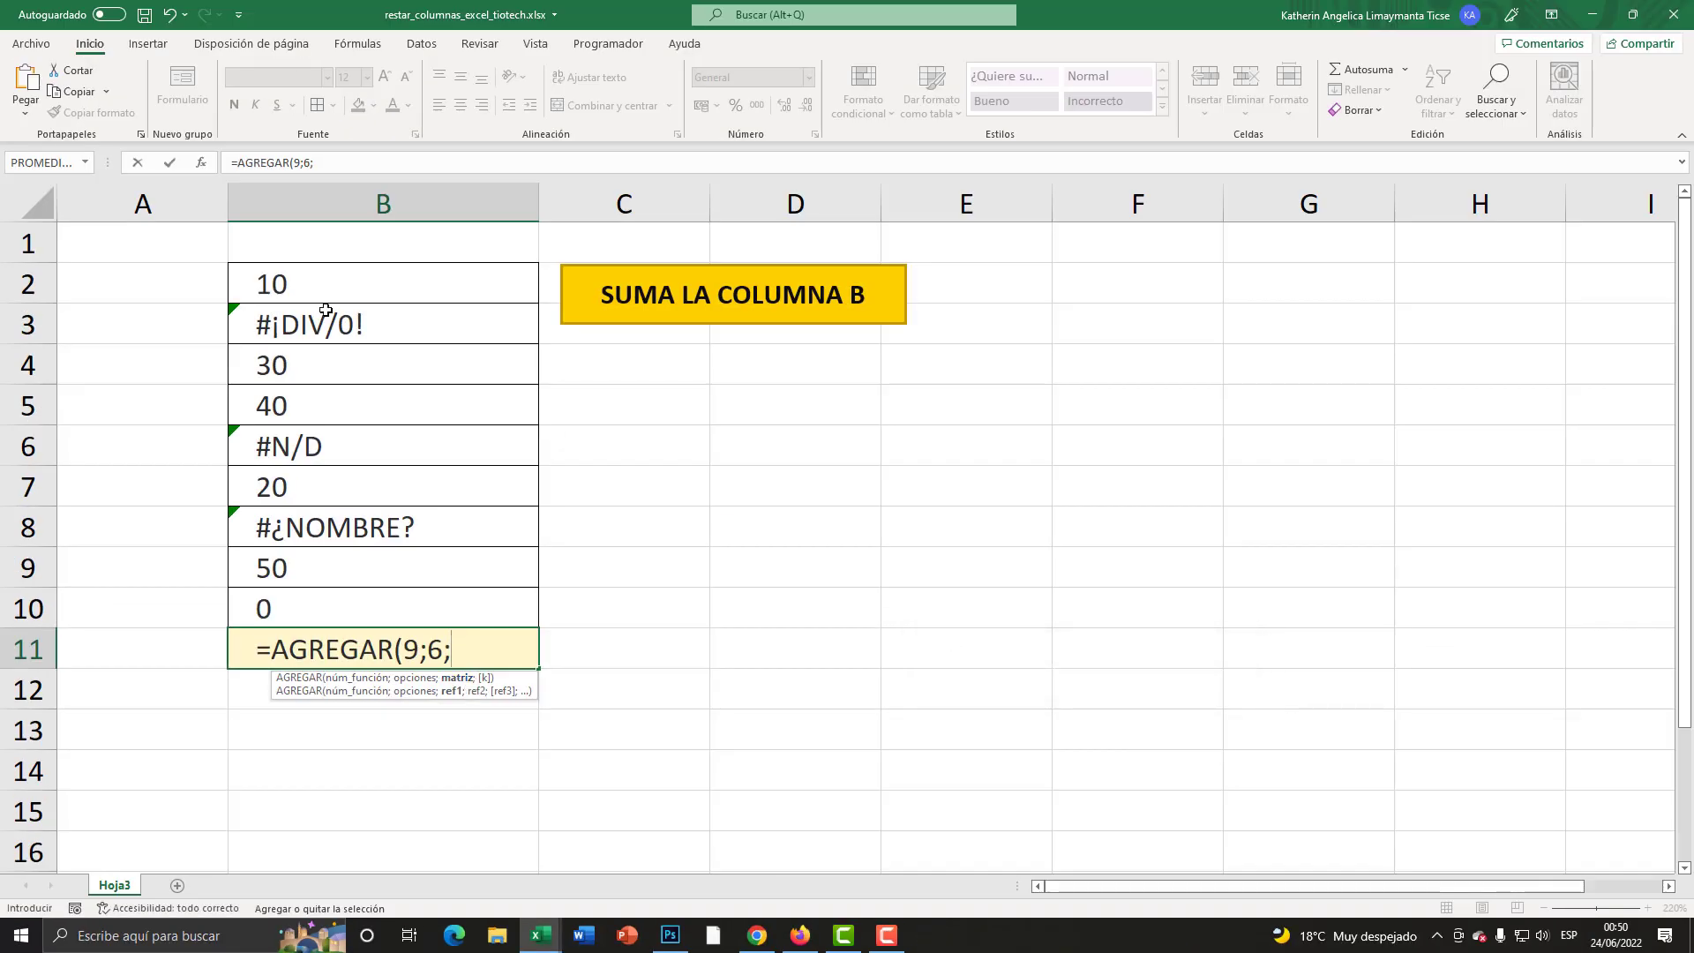
Reference B2:B10, close the parenthesis, and enter the formula so B11 shows 150.
left_click_drag(319, 288, 306, 609)
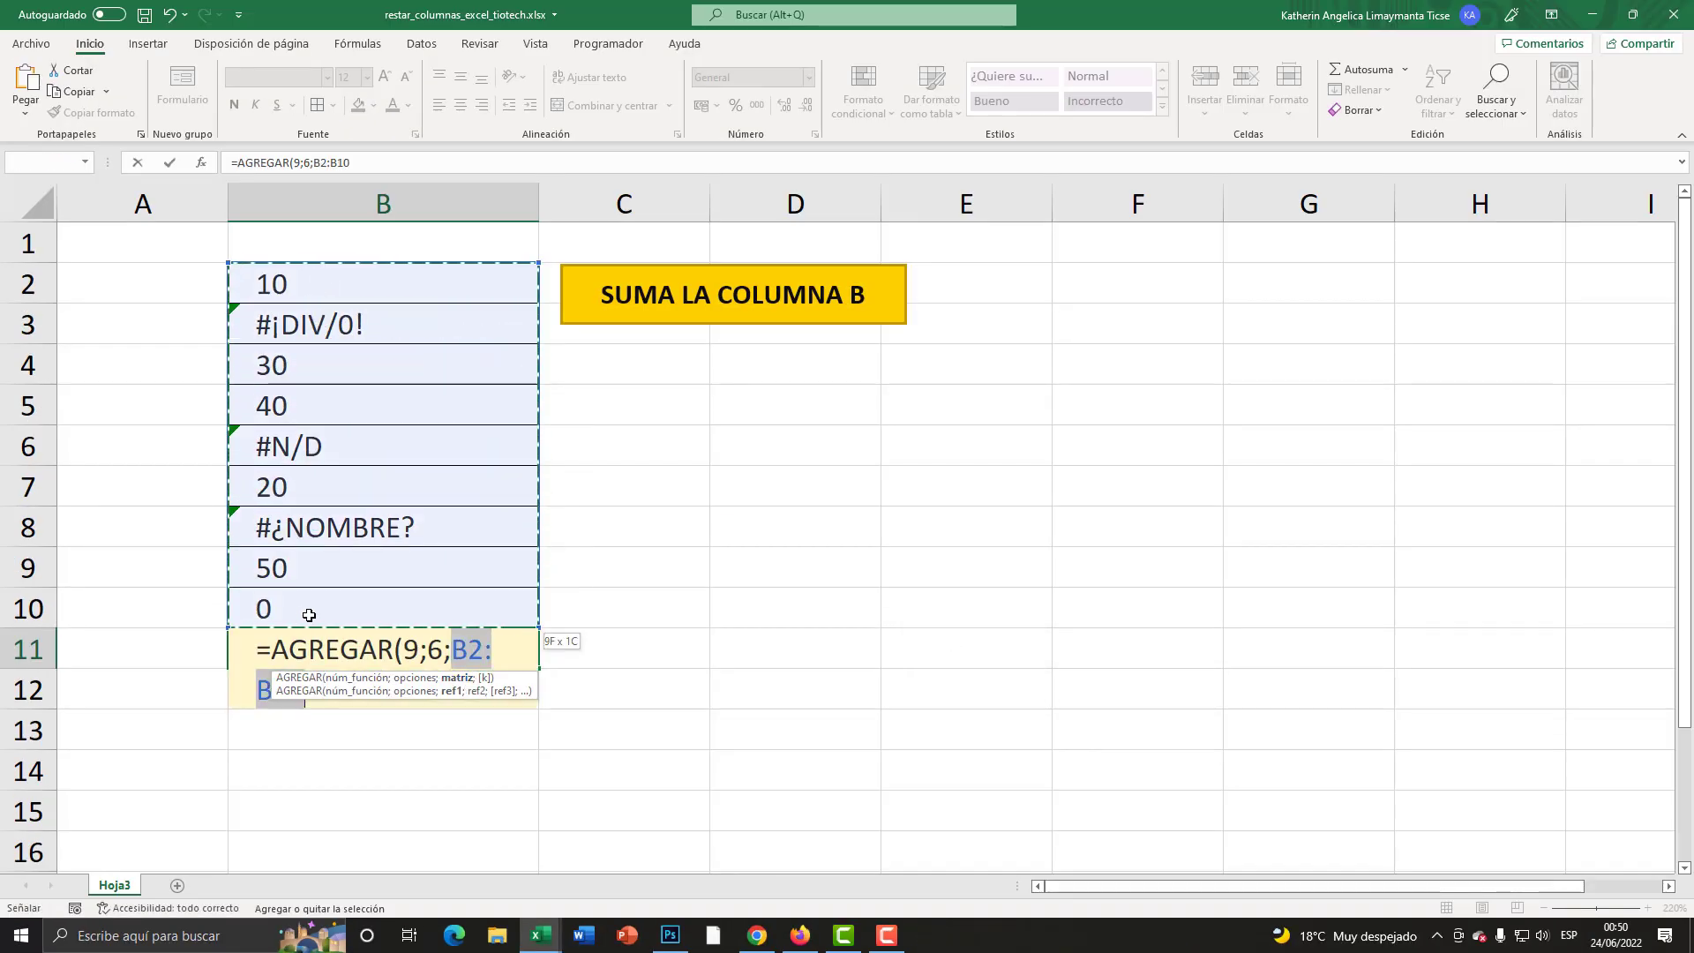
left_click(360, 697)
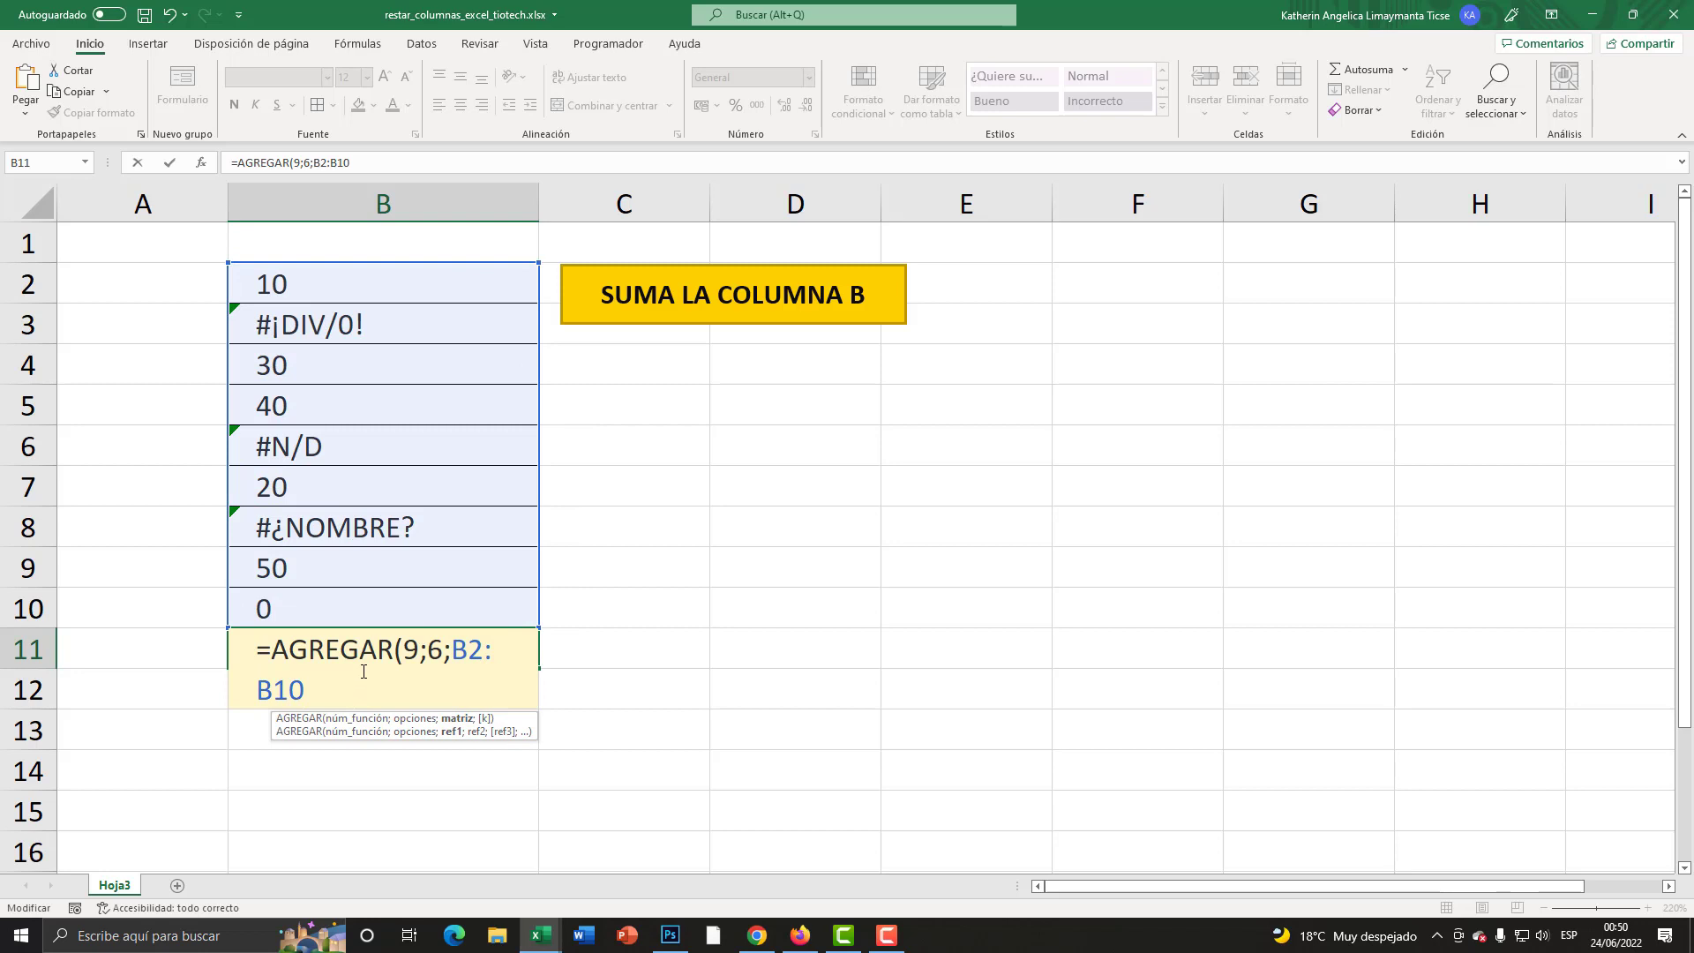
type(")")
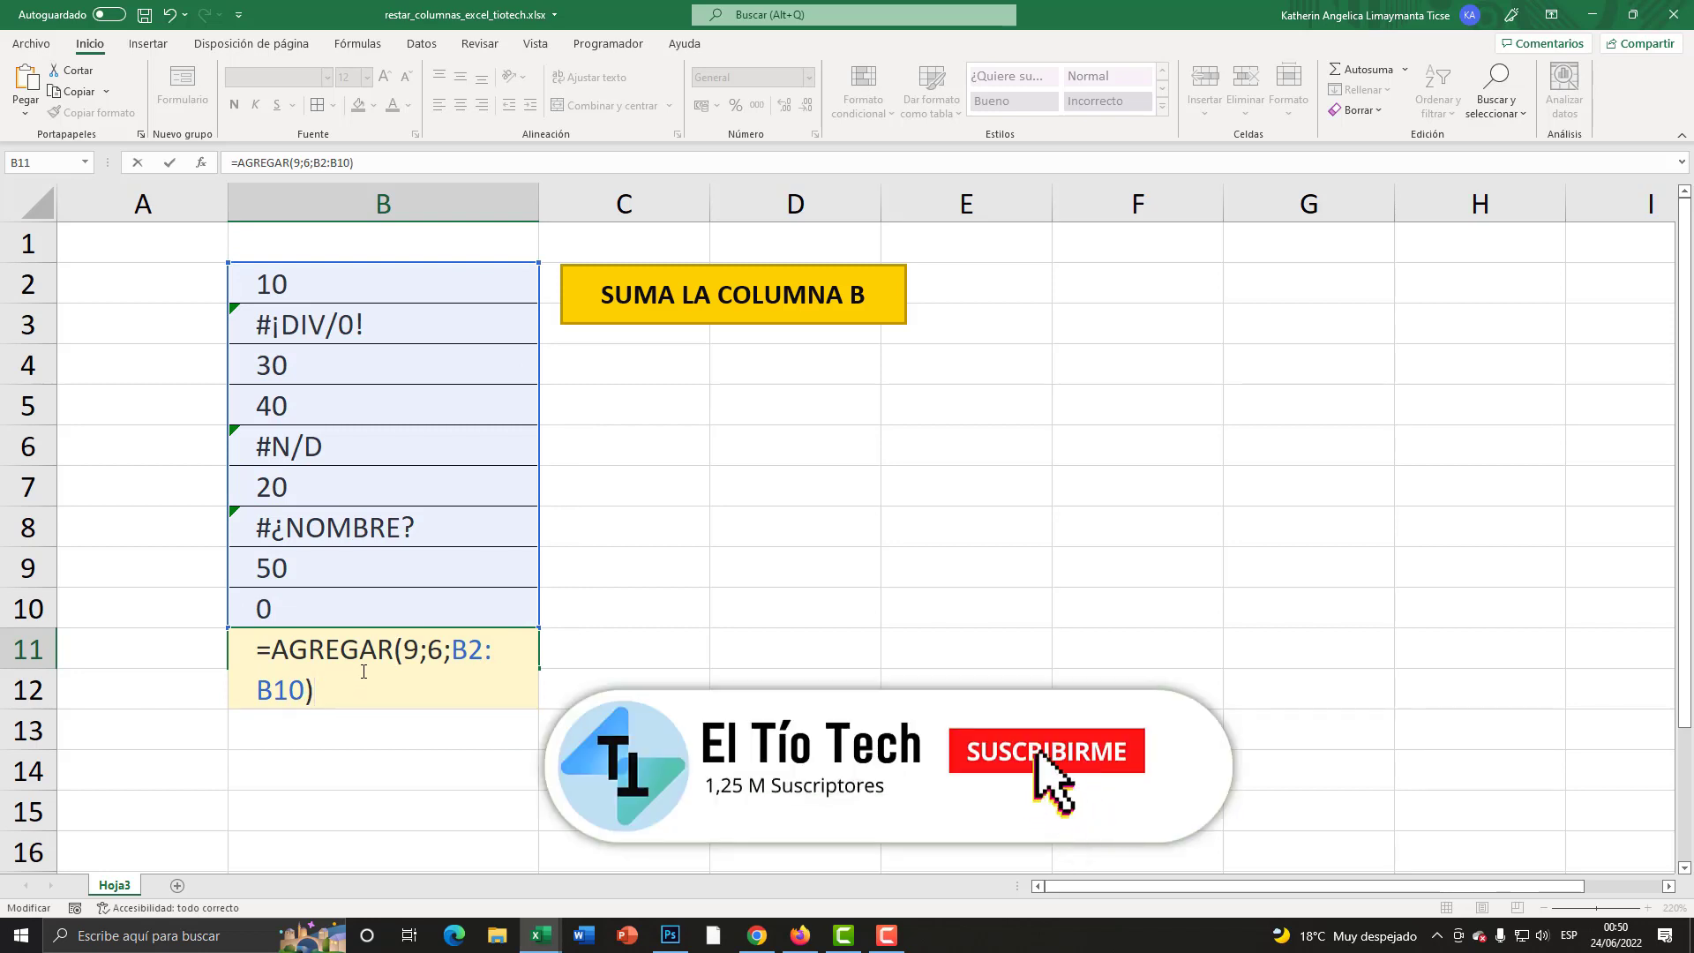
key("Return")
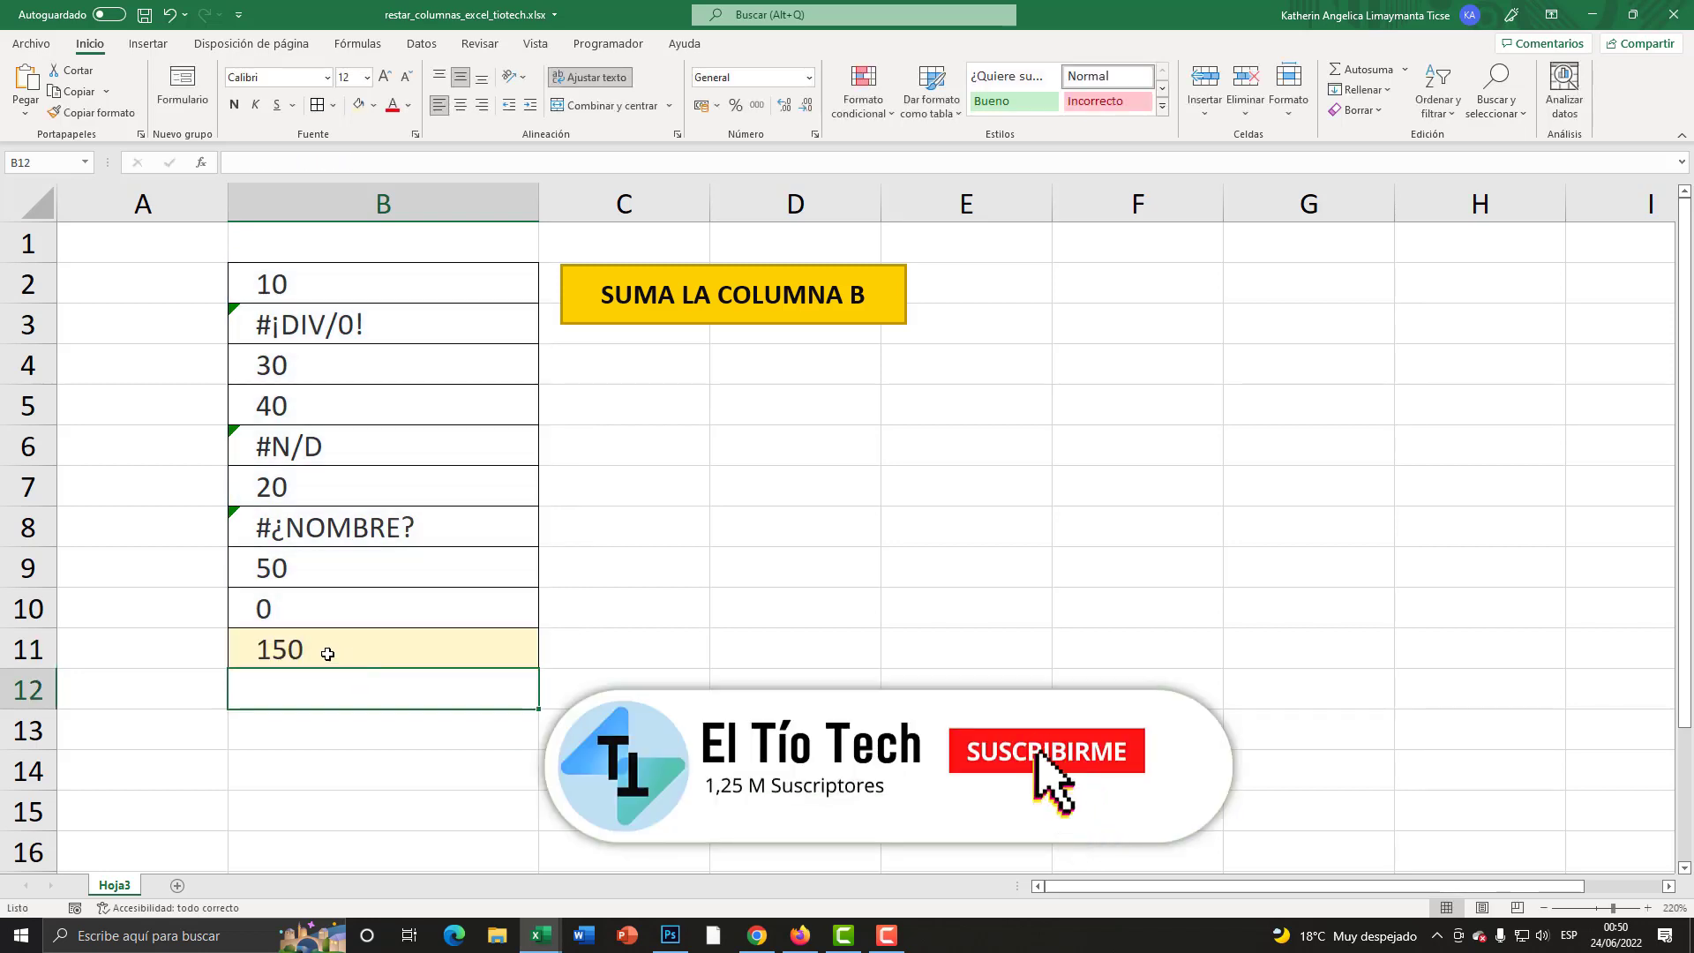
left_click(328, 653)
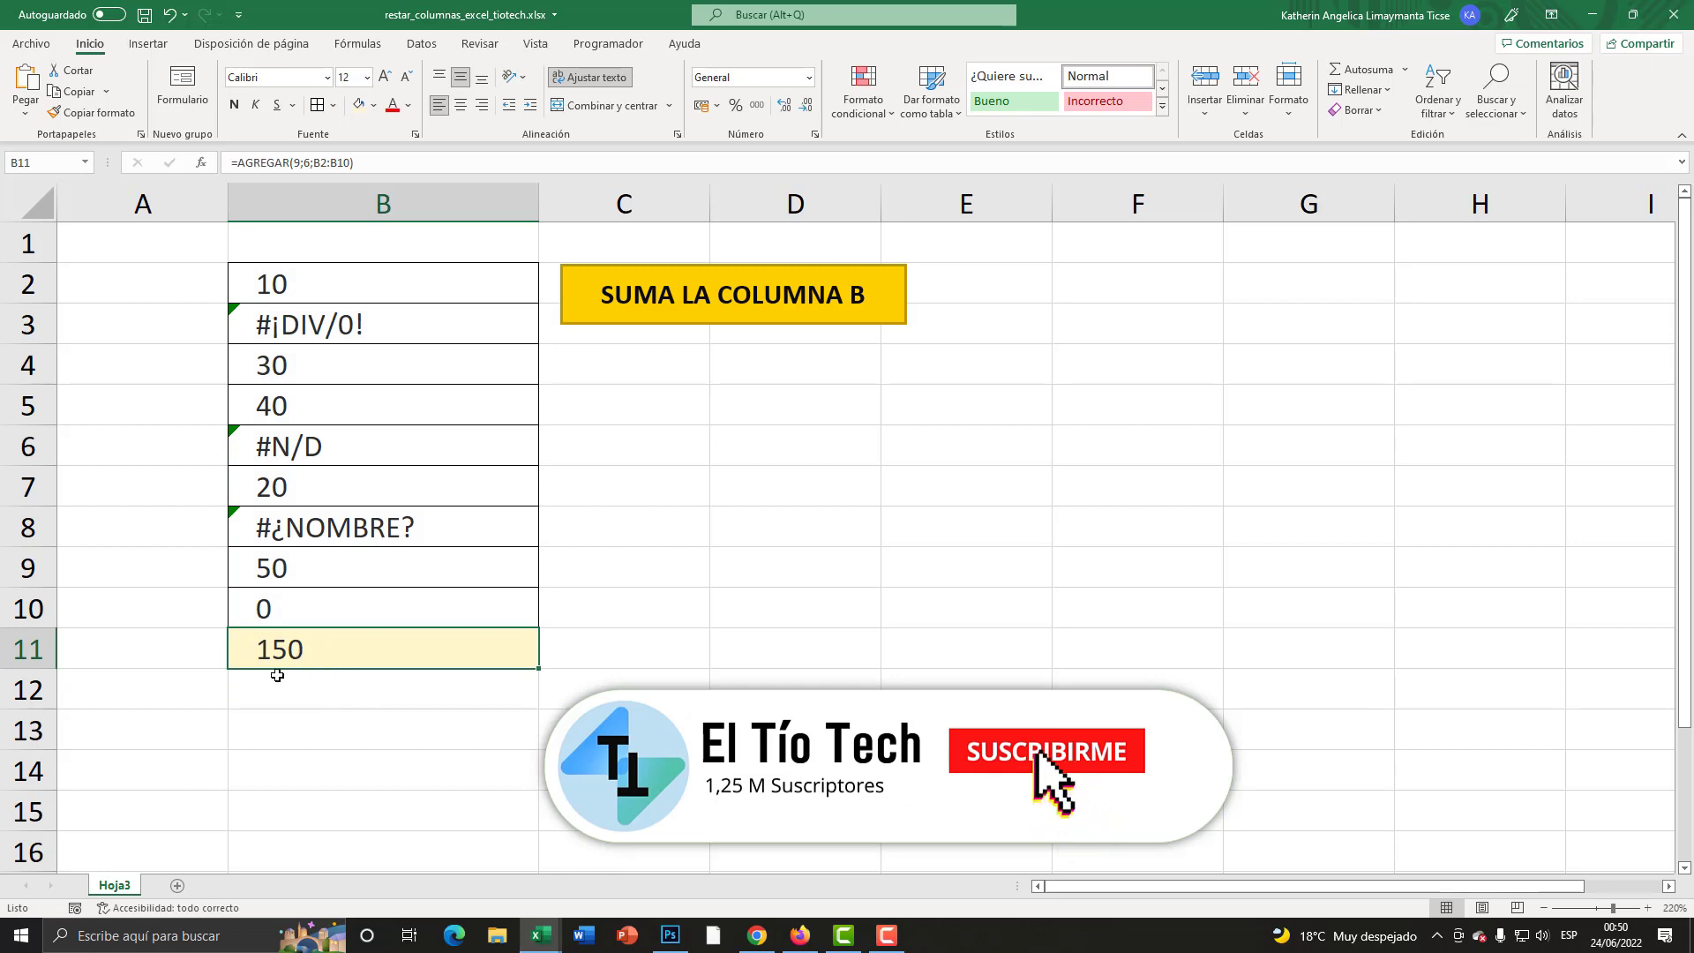